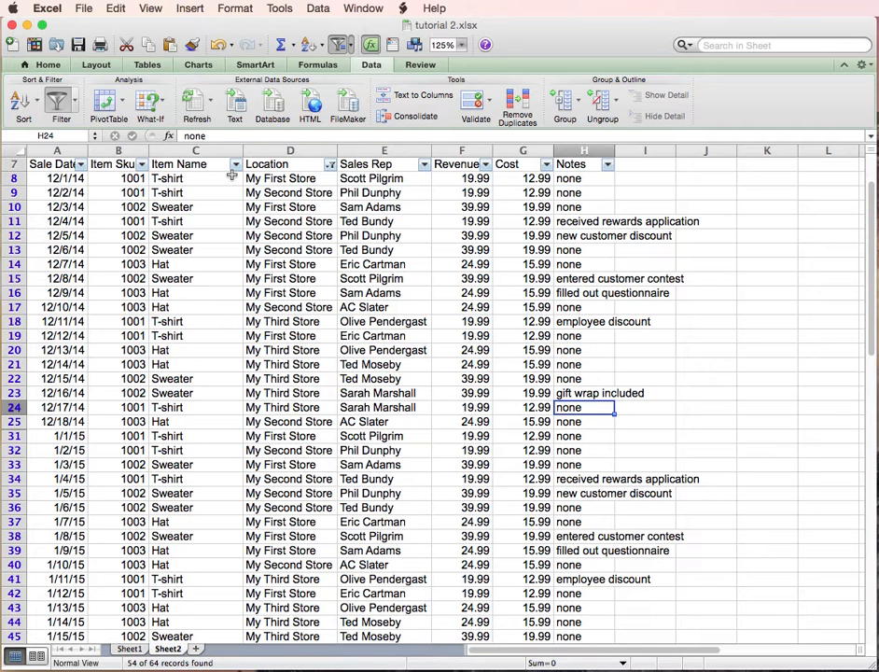
Delete the Cost column from Sheet1
left_click(121, 650)
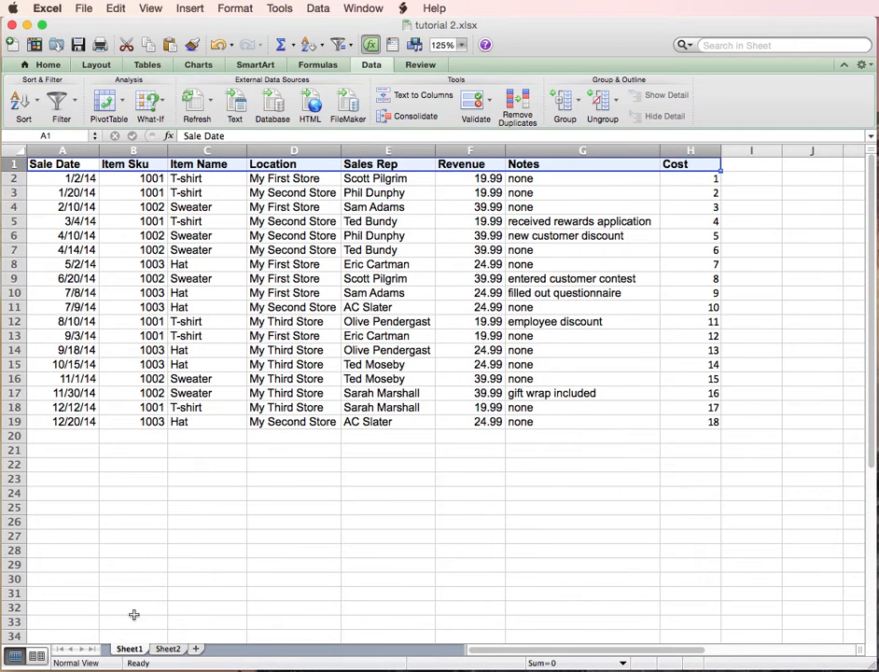
left_click(485, 236)
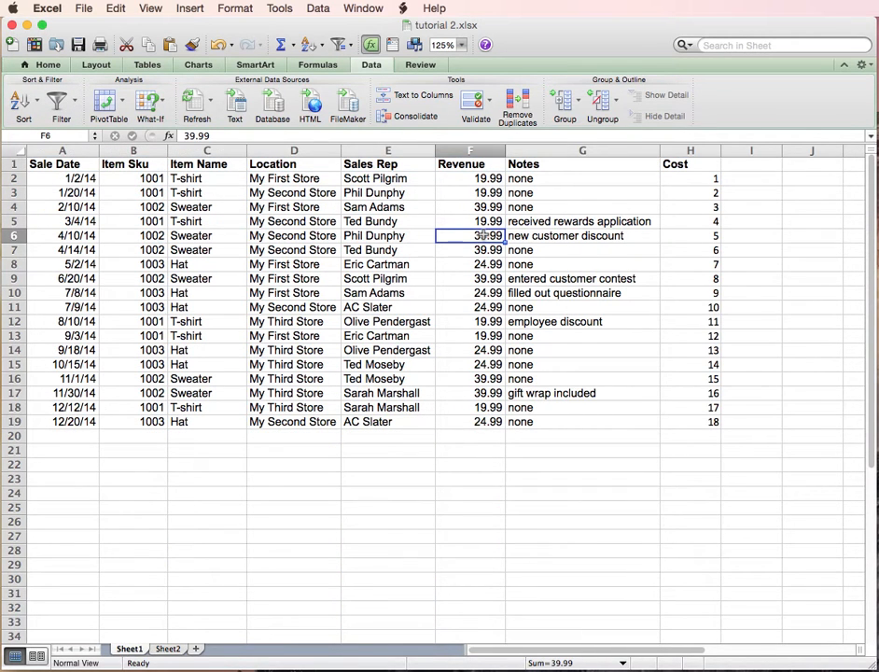
left_click(702, 151)
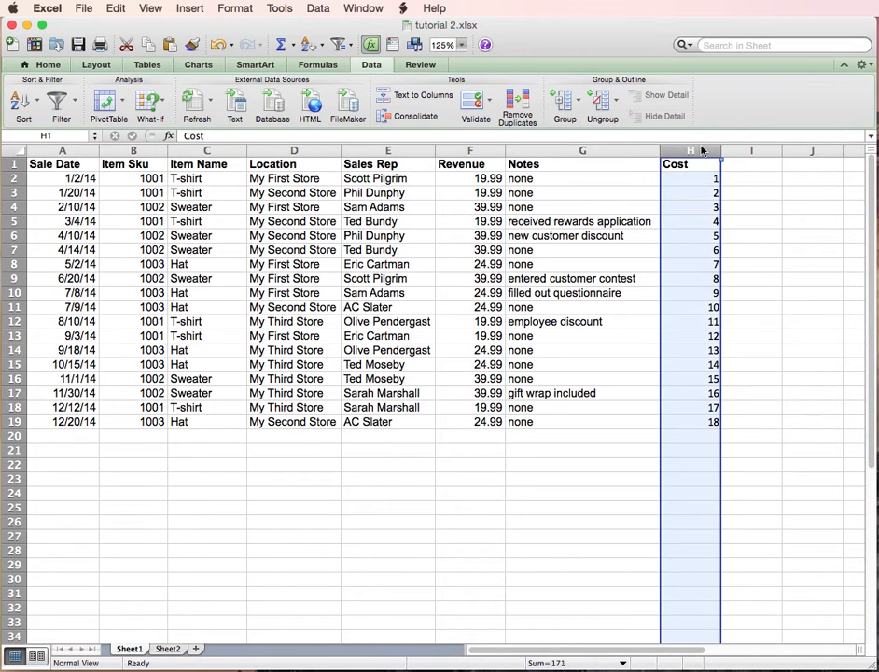
right_click(701, 151)
left_click(624, 225)
left_click(582, 177)
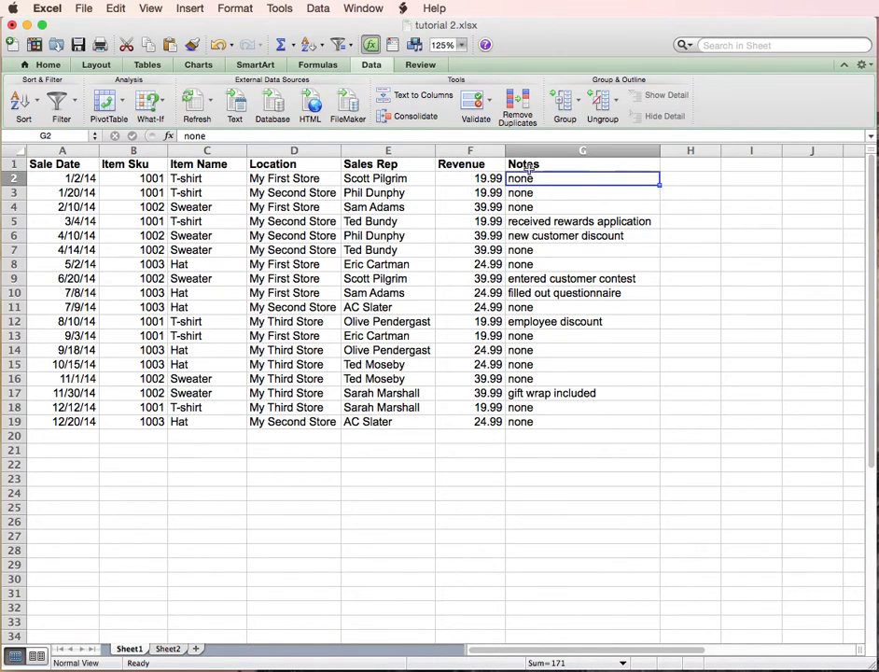
Turn on filtering for the header row and filter Location to show only My Second Store
left_click(346, 165)
left_click(54, 107)
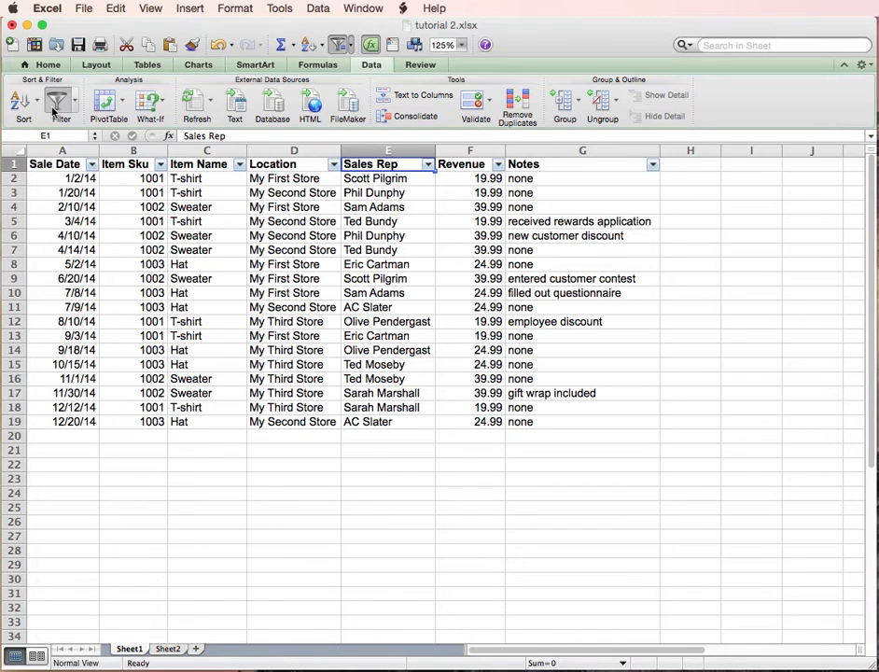
left_click(334, 165)
left_click(374, 324)
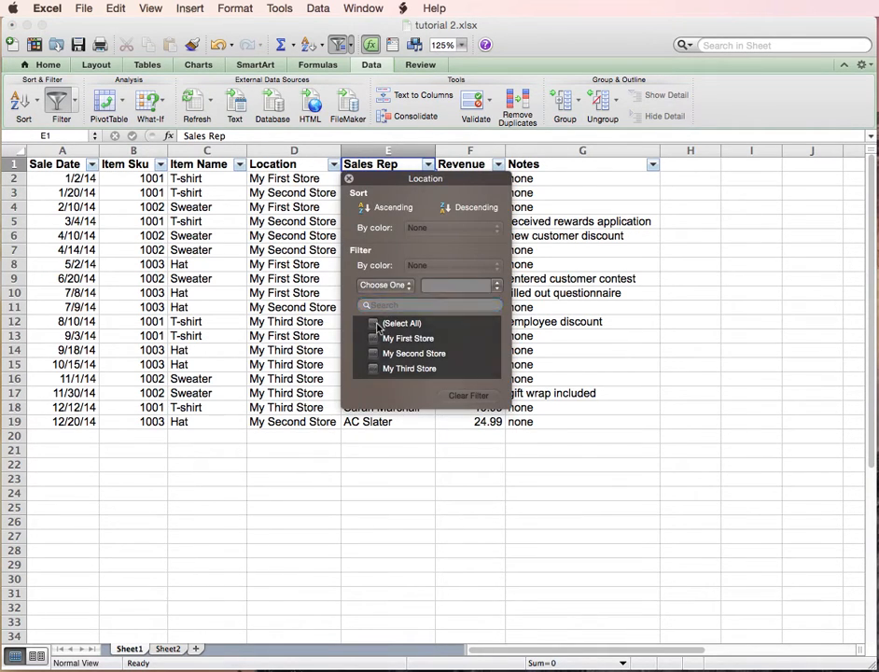
left_click(373, 353)
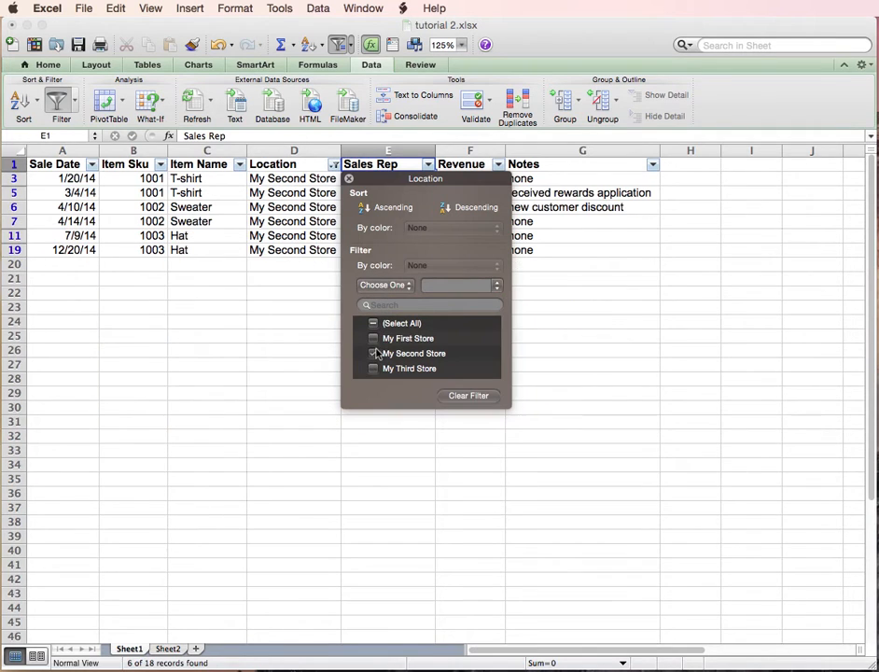
left_click(576, 364)
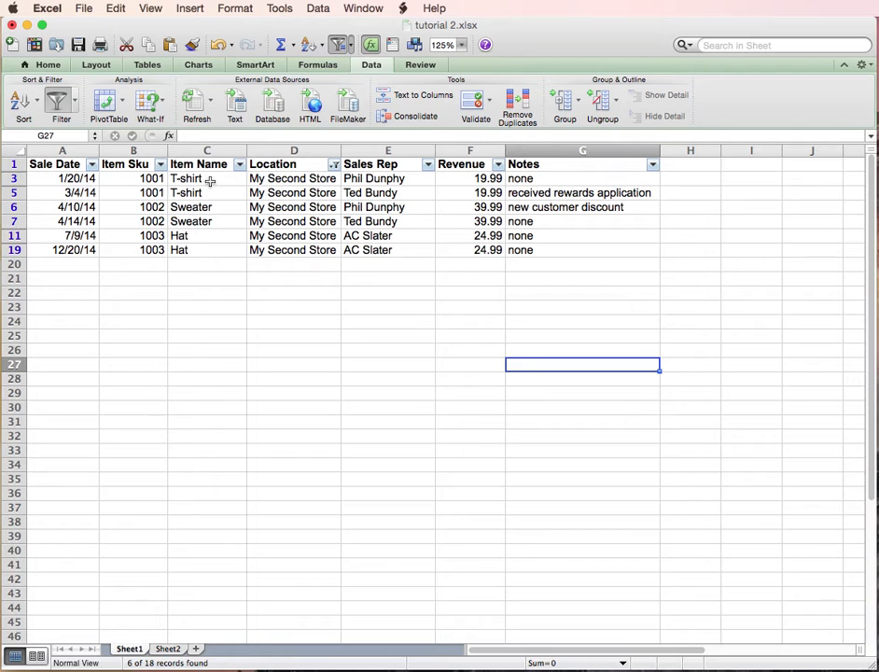
Check the criteria of the Location filter and clear the filter so all records show
left_click(333, 165)
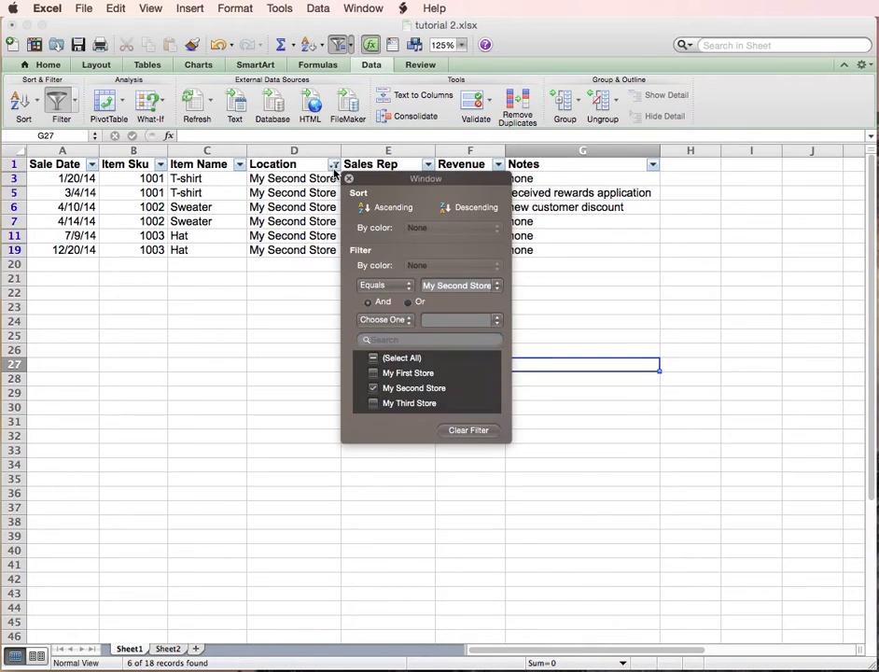
left_click(300, 192)
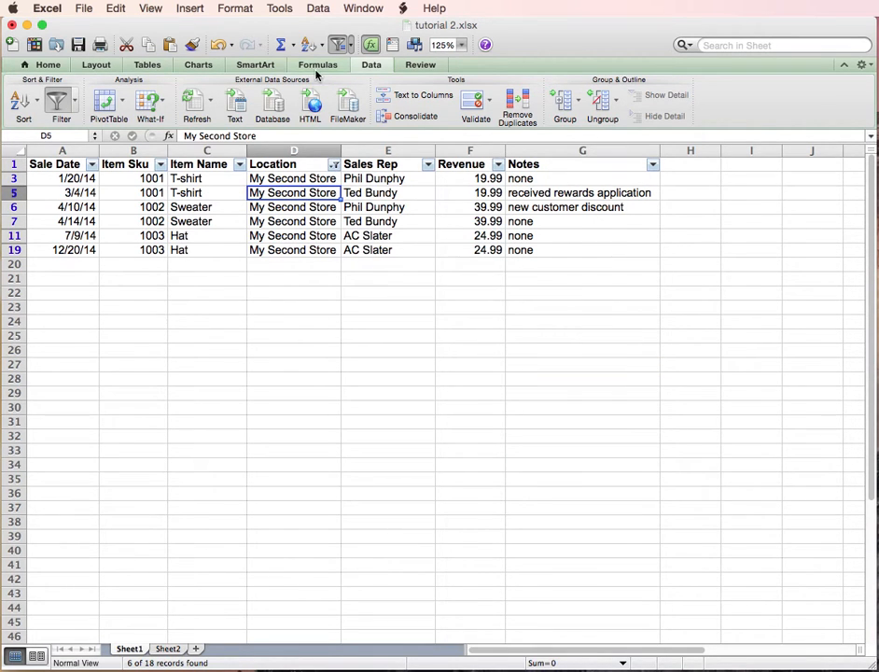
left_click(316, 8)
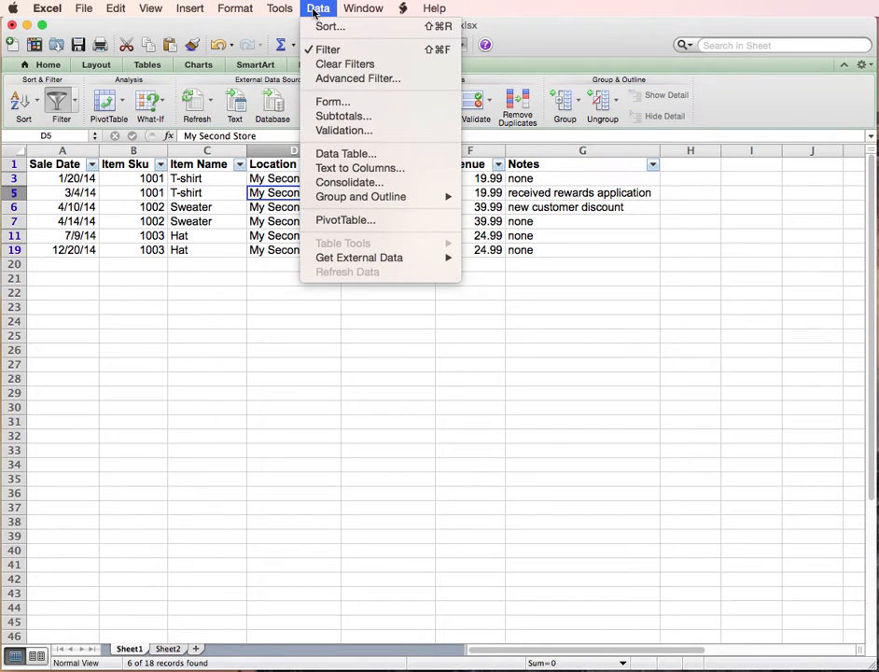
left_click(375, 67)
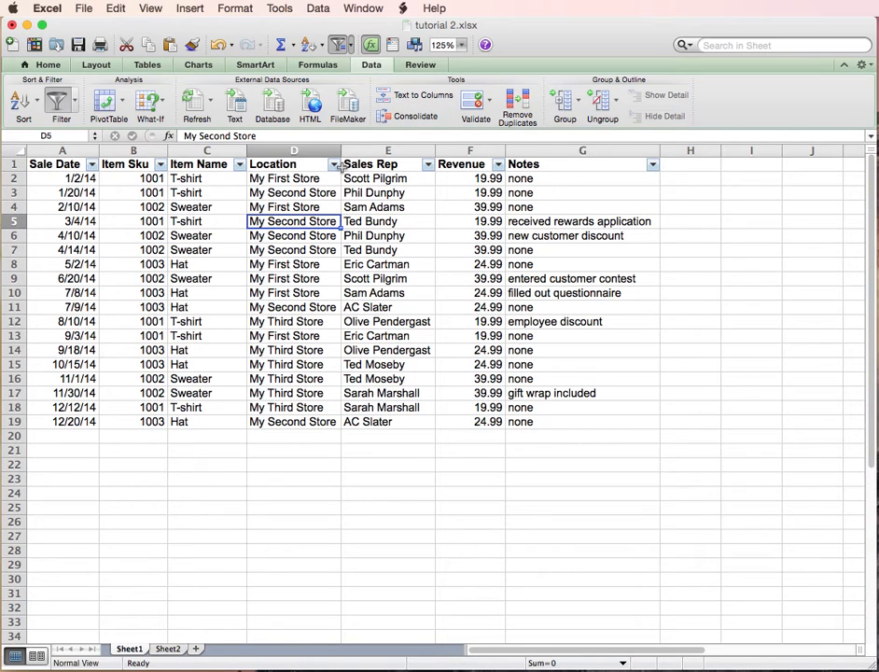
Filter the Item Name column to show only Hat
left_click(240, 164)
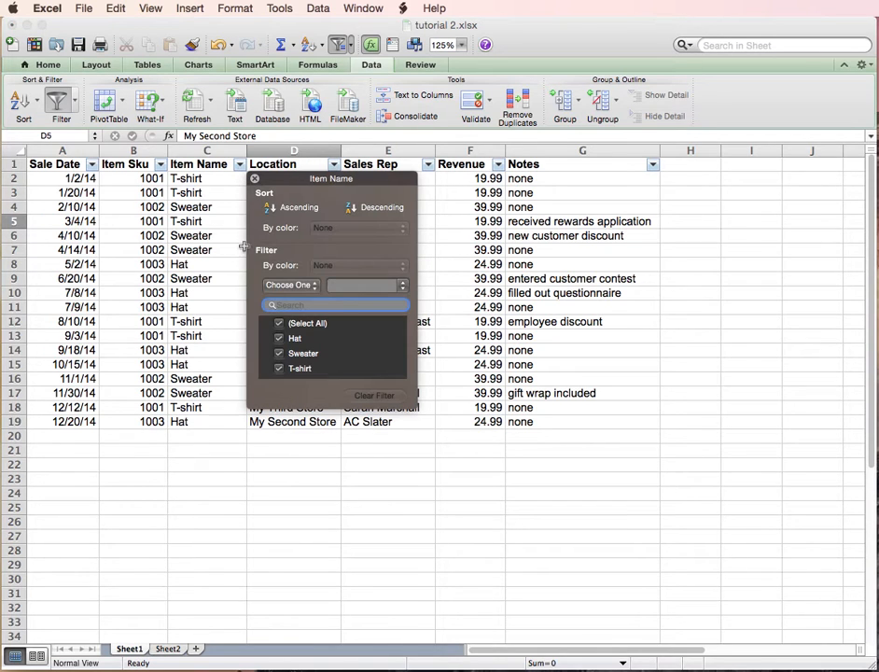
left_click(278, 322)
left_click(278, 337)
left_click(530, 324)
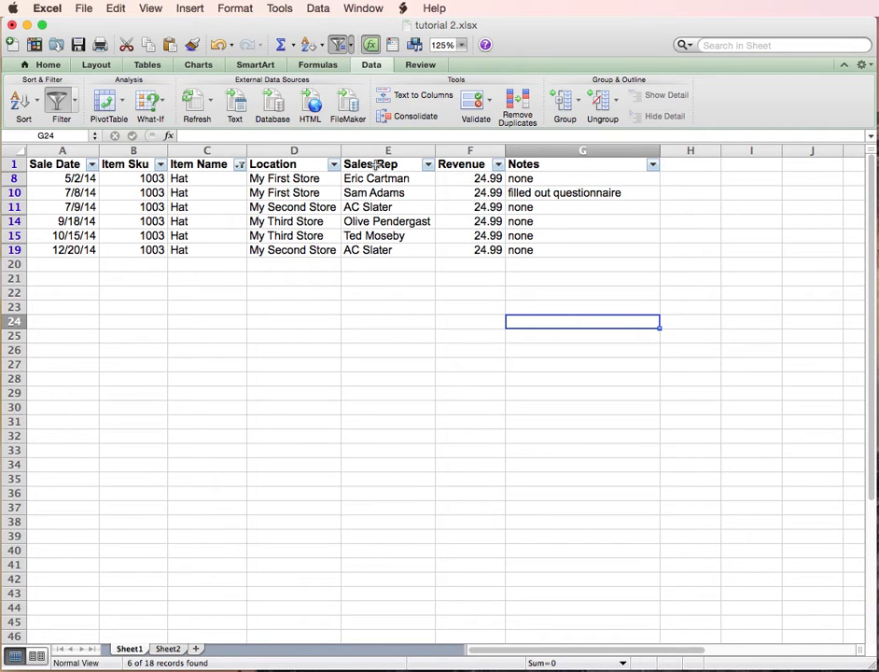
Filter the Sale Date column to October and December 2014 only
left_click(91, 165)
left_click(130, 338)
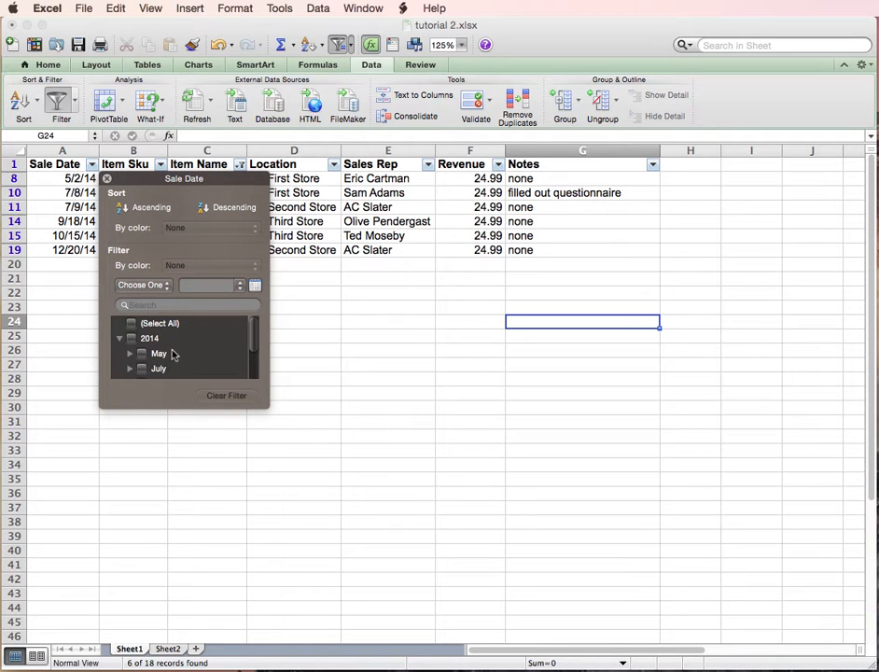
left_click_drag(255, 340, 202, 366)
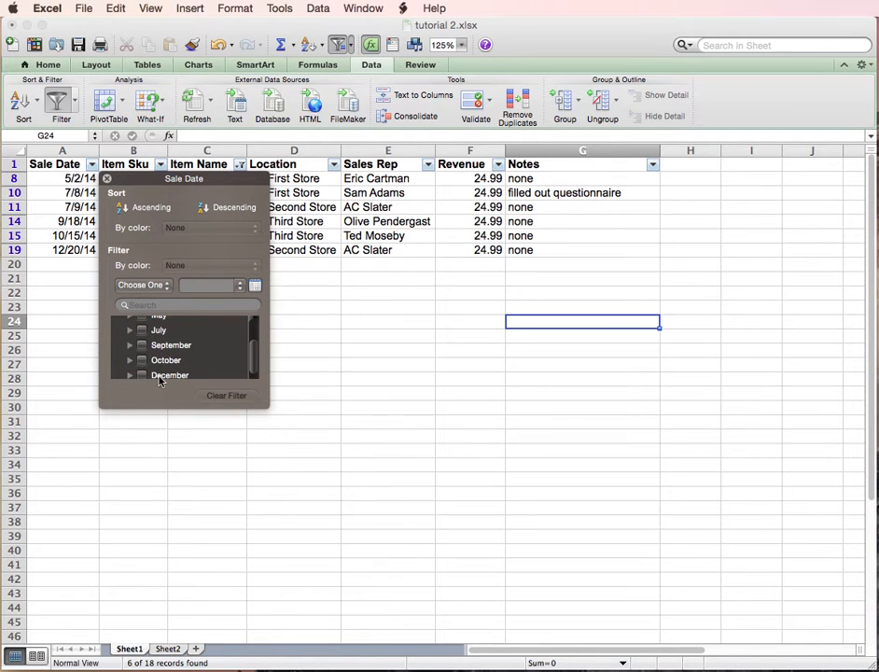
left_click(157, 375)
left_click(150, 362)
left_click(362, 358)
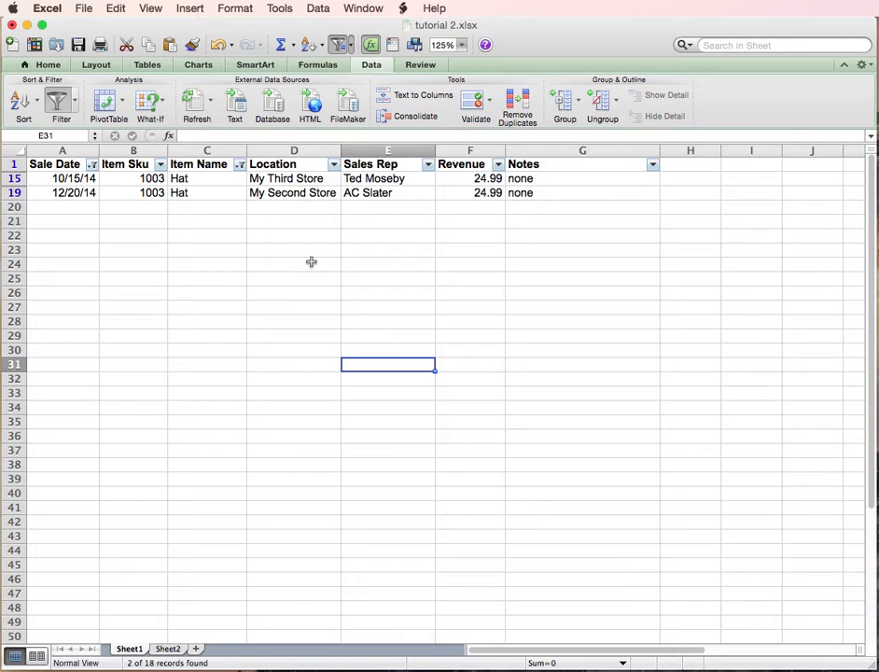
Look over the filtered hat sales and clear the filters from all columns at once
scroll(311, 262, "down", 1)
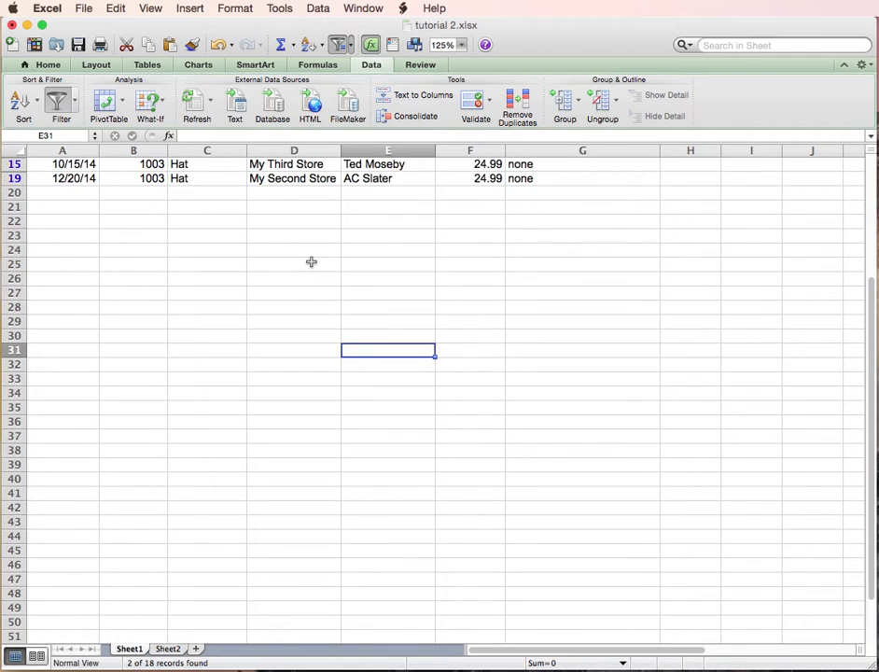
scroll(311, 262, "up", 1)
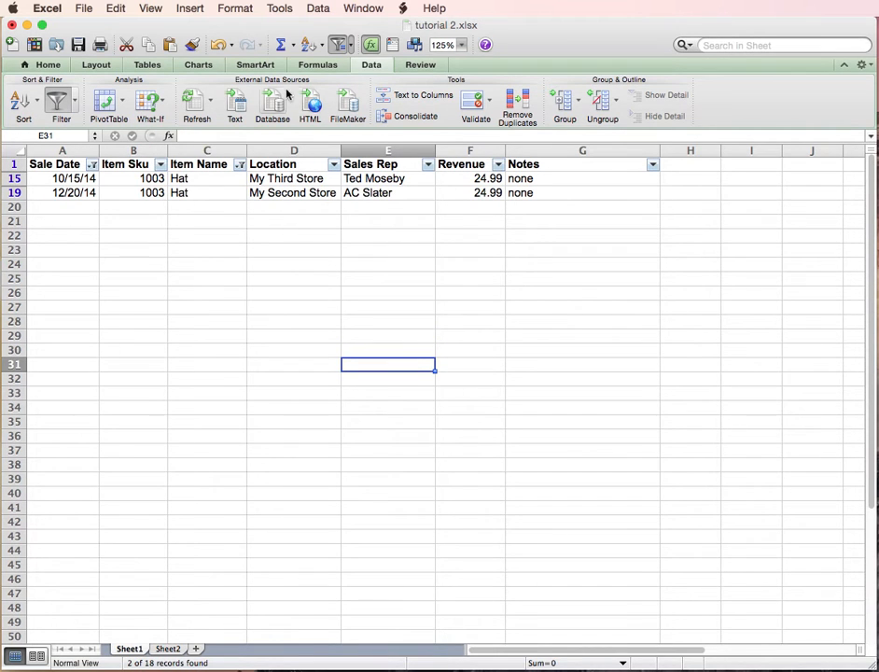
left_click(318, 8)
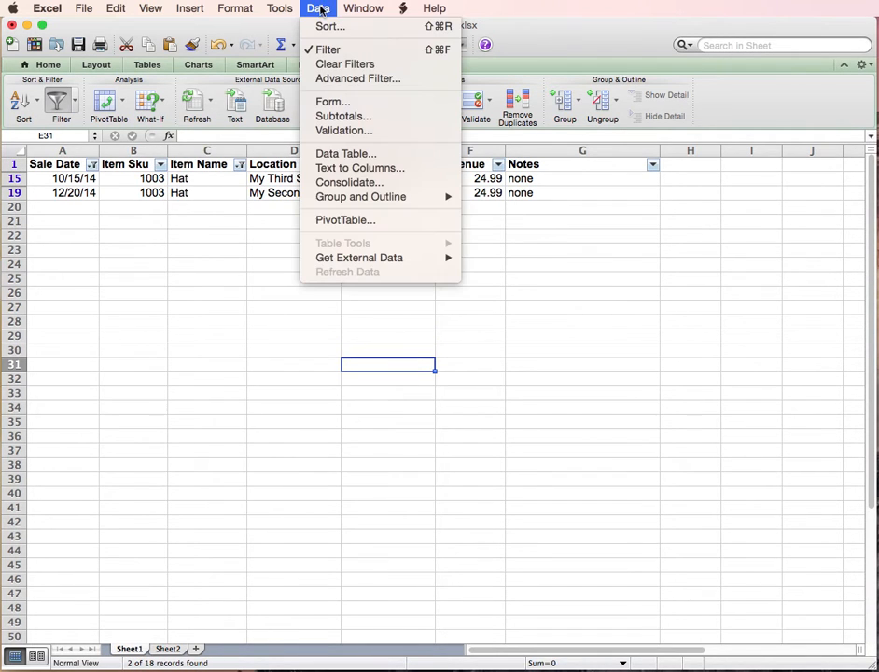
left_click(323, 64)
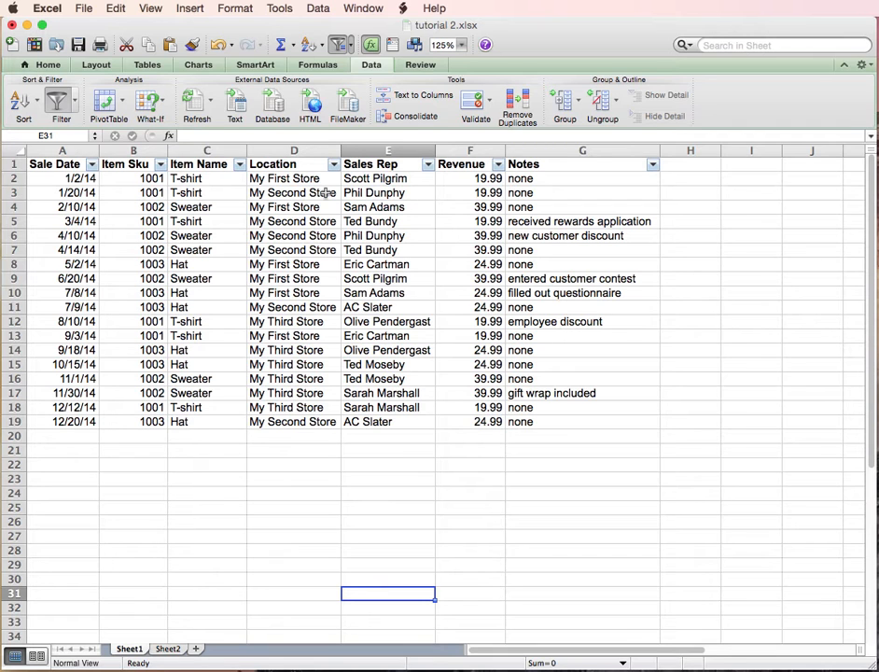
Insert a new column before Notes and head it Cost
left_click(526, 151)
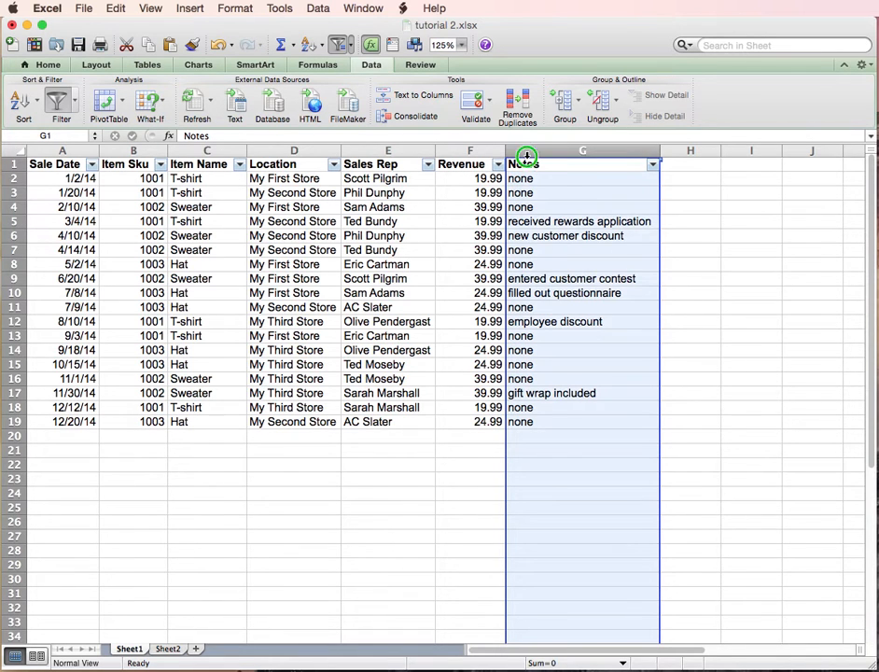
right_click(526, 155)
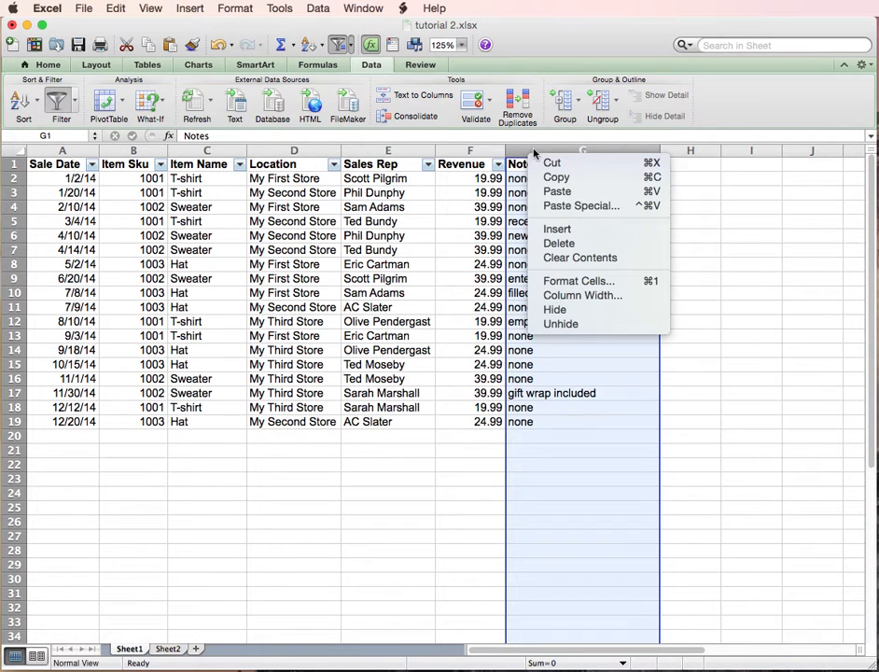
left_click(551, 232)
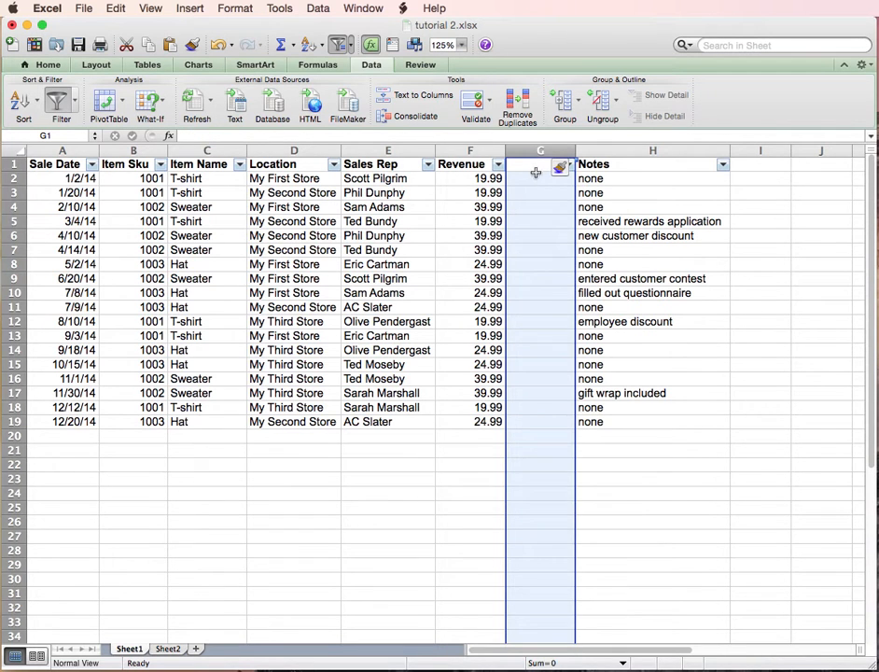
type("Cost")
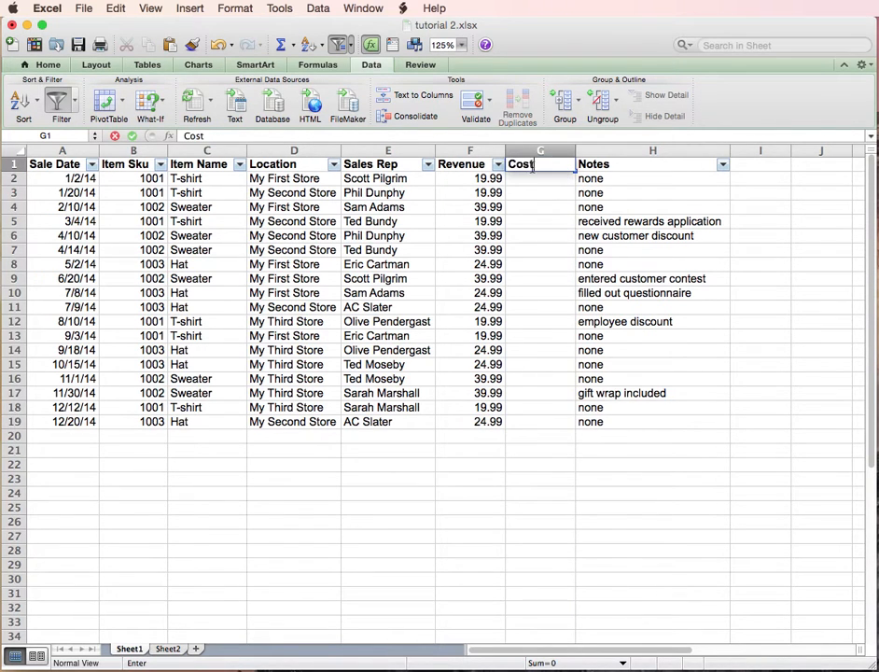
key("Return")
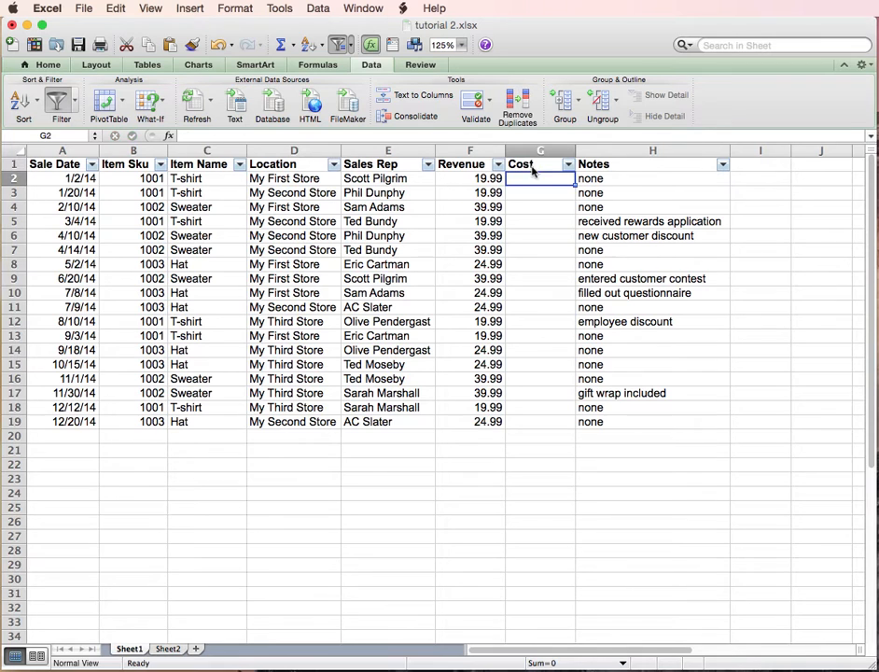
Enter 1, 2, 3 and 4 in G2:G5 and fill the series down to 18 in row 19
type("1")
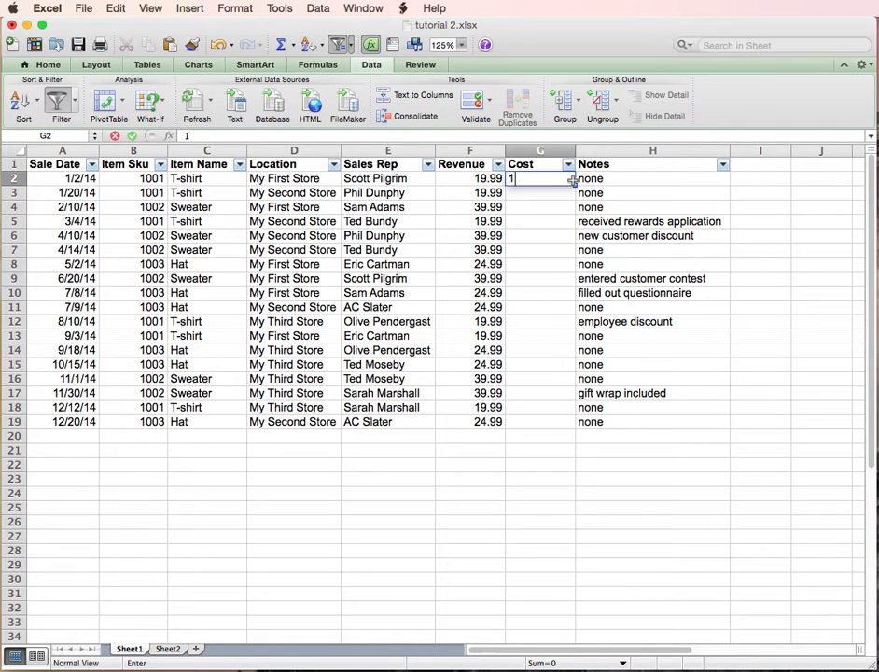
key("Return")
type("2")
key("Return")
type("3")
key("Return")
type("4")
key("Return")
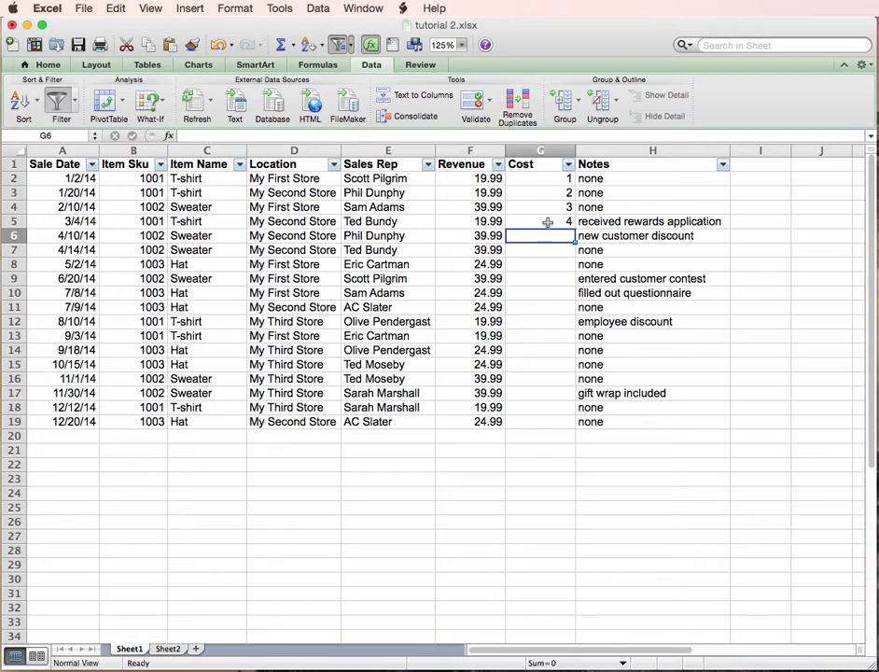
left_click_drag(563, 178, 574, 424)
left_click(563, 279)
Examine the values listed in the inserted Cost column's filter, through to the end of the list
left_click(568, 165)
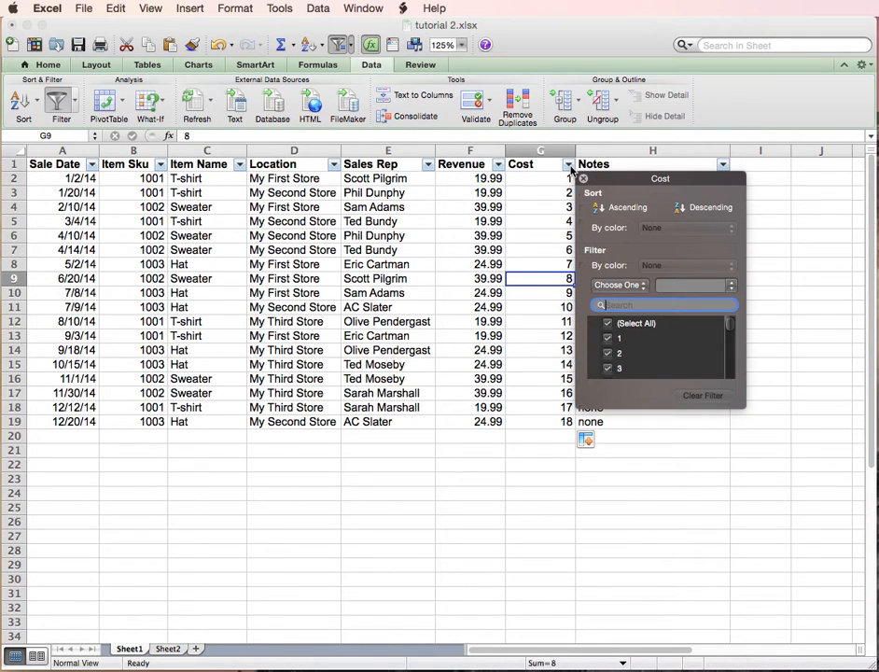
left_click(731, 355)
left_click(729, 369)
left_click(728, 374)
left_click(727, 377)
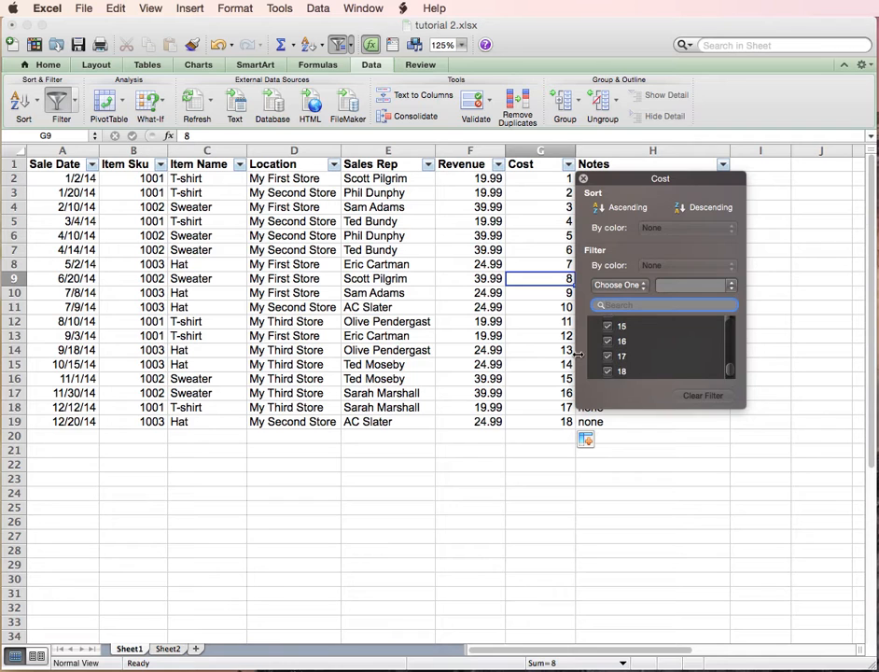
left_click(555, 336)
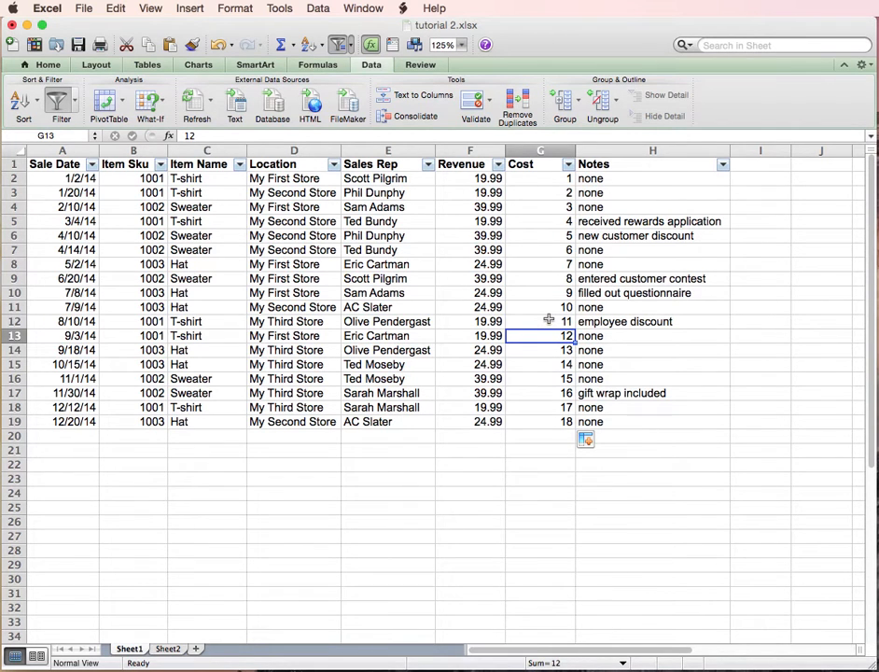
Undo the Cost values, the heading and the column inserted before Notes
key("super+z")
key("Up")
key("Delete")
key("Up")
key("Delete")
key("Up")
key("Delete")
key("Up")
key("Delete")
key("super+z")
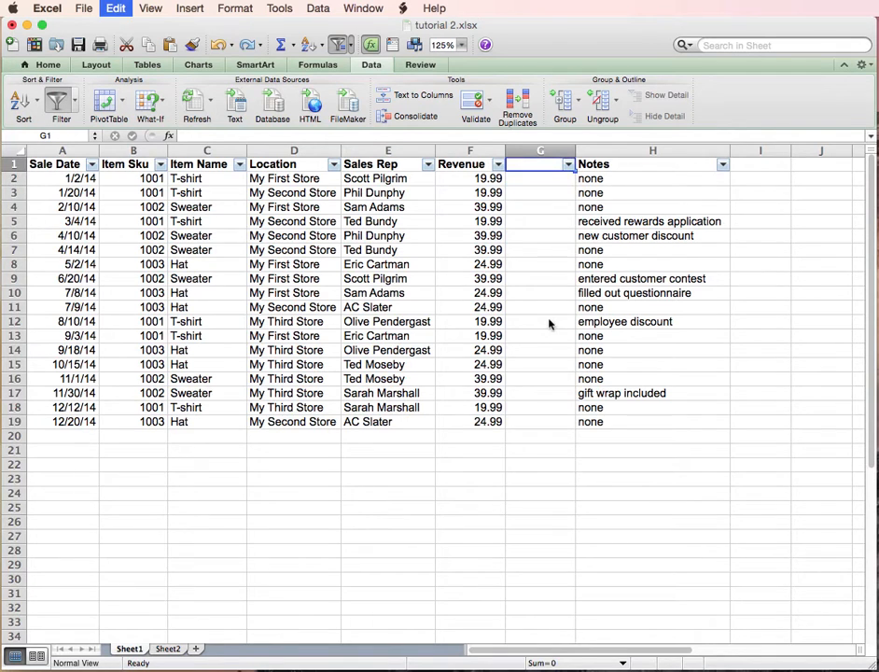
Head column H, just after Notes, Cost and enter the values 1 to 6 in H2:H7
left_click(683, 168)
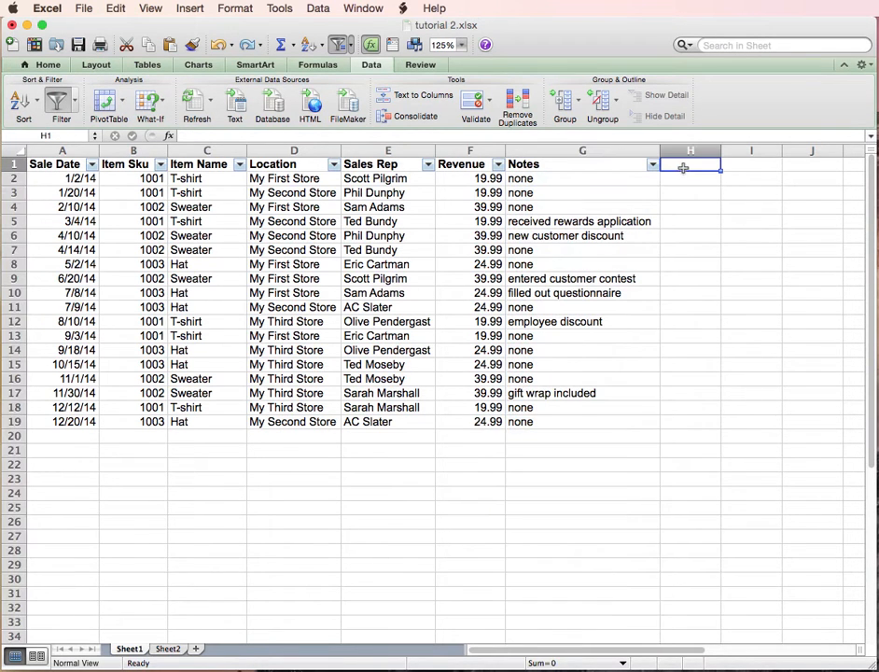
type("Cost")
key("Return")
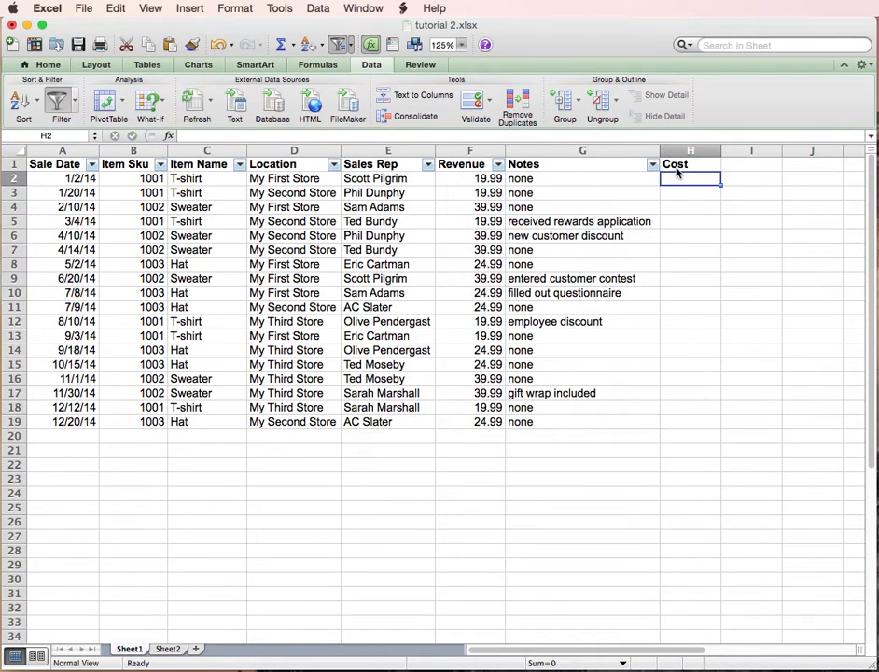
type("1")
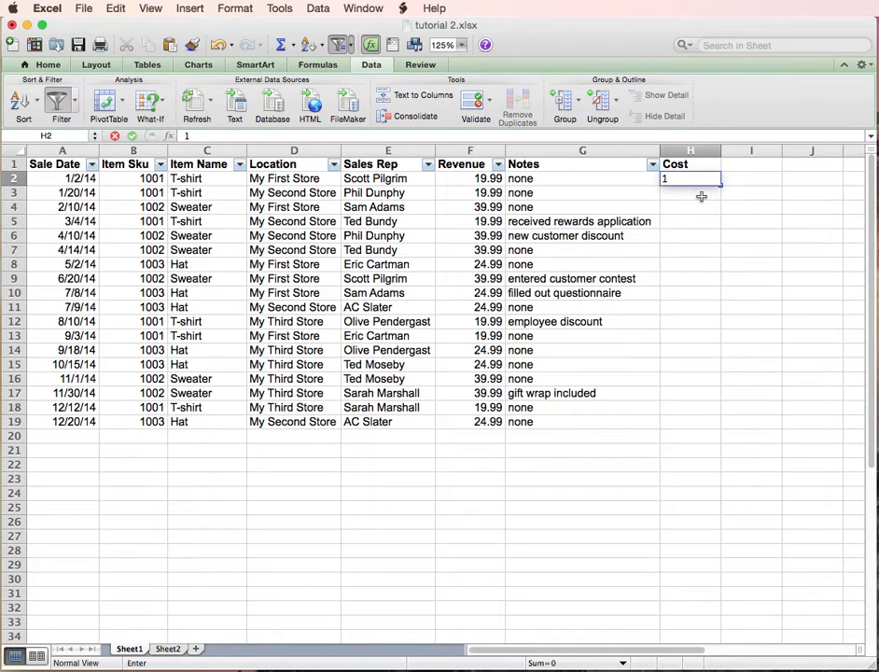
key("Return")
type("2")
key("Return")
type("3")
key("Return")
type("4")
key("Return")
type("5")
key("Return")
type("6")
key("Return")
Fill the Cost series from H2:H7 down to 18 in row 19
left_click_drag(691, 180, 712, 290)
left_click(721, 260)
left_click_drag(711, 177, 722, 255)
left_click(722, 257)
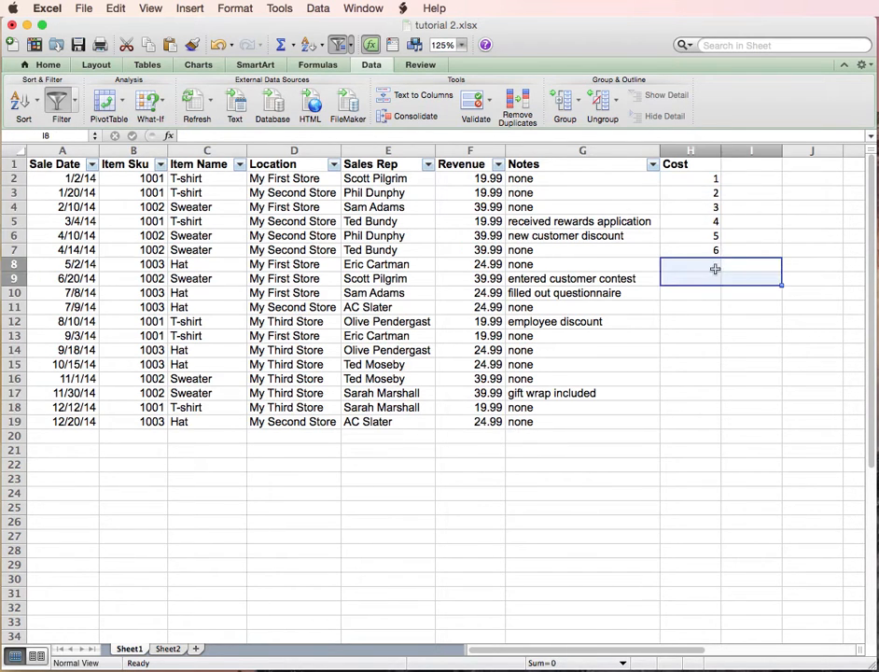
left_click(707, 180)
left_click_drag(707, 181, 712, 425)
left_click(691, 321)
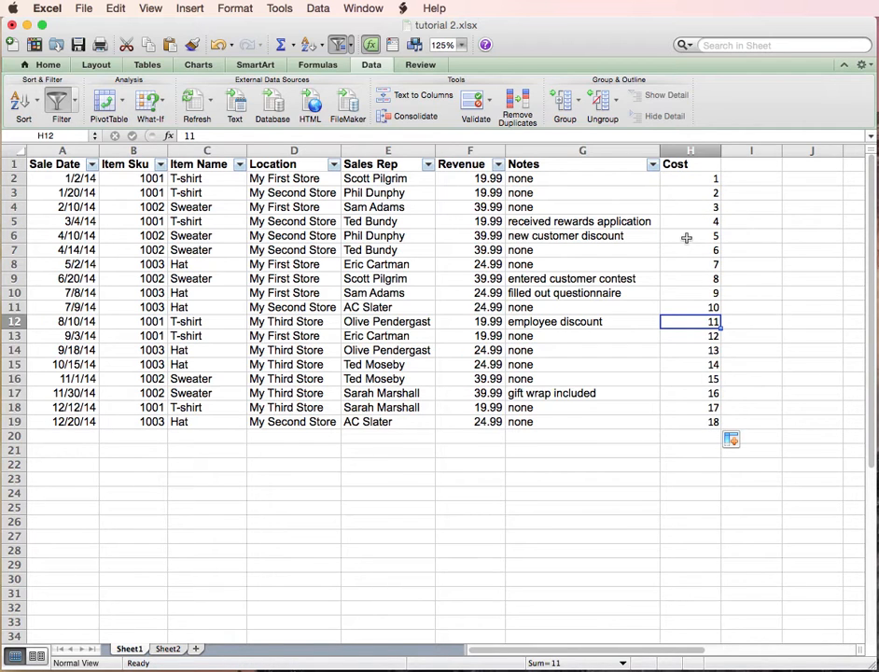
Turn the filter off and on again so it includes the Cost column, and check the Cost filter's list
left_click(685, 165)
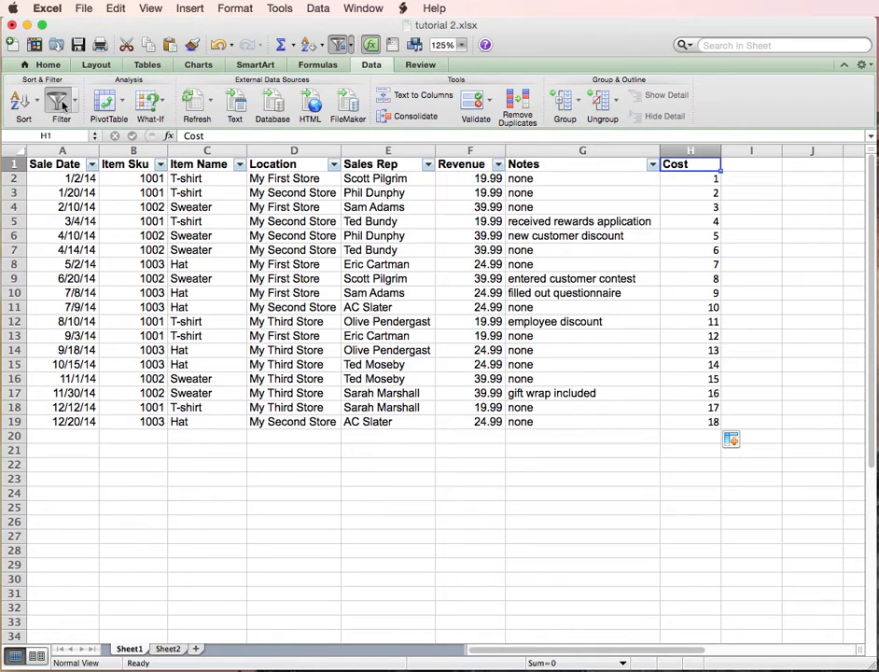
left_click(62, 104)
left_click(63, 105)
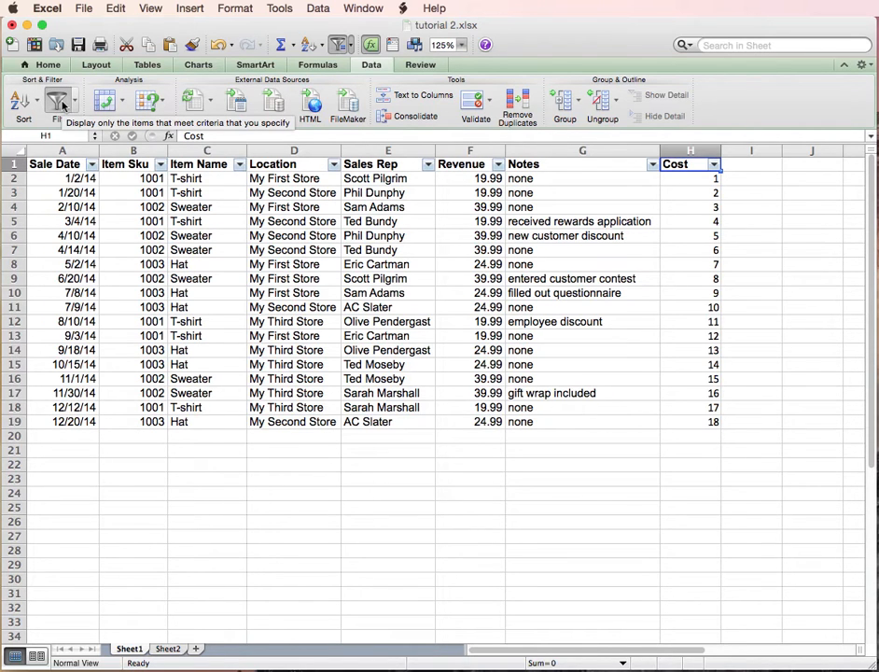
left_click(714, 164)
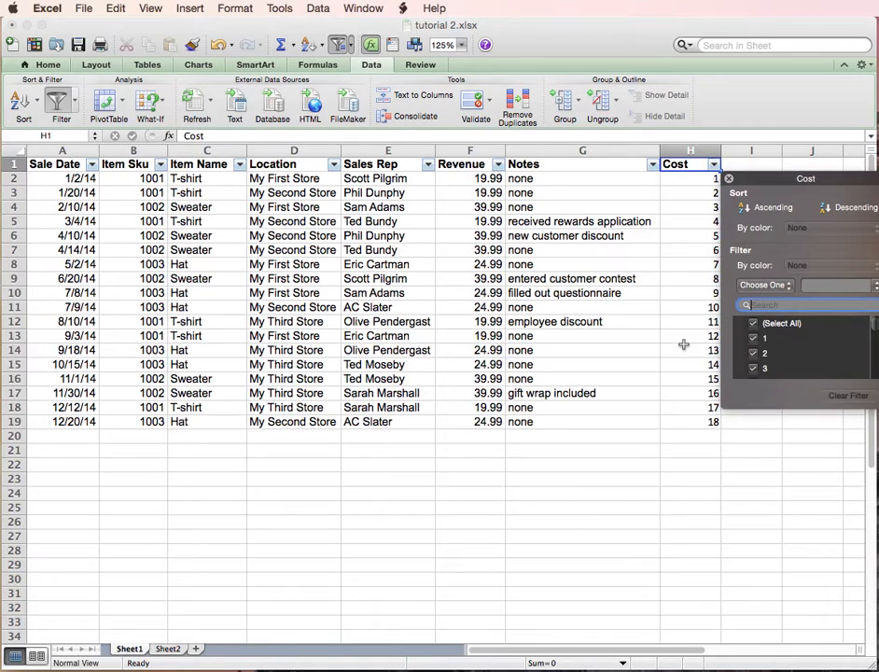
left_click(684, 346)
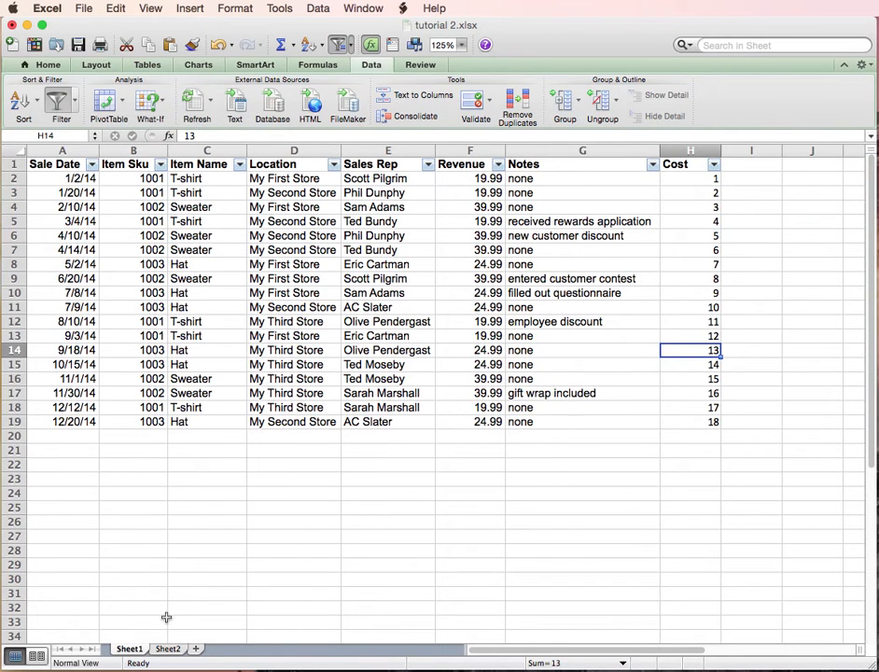
Switch to Sheet2 and clear the active filters on its sales report data
left_click(168, 648)
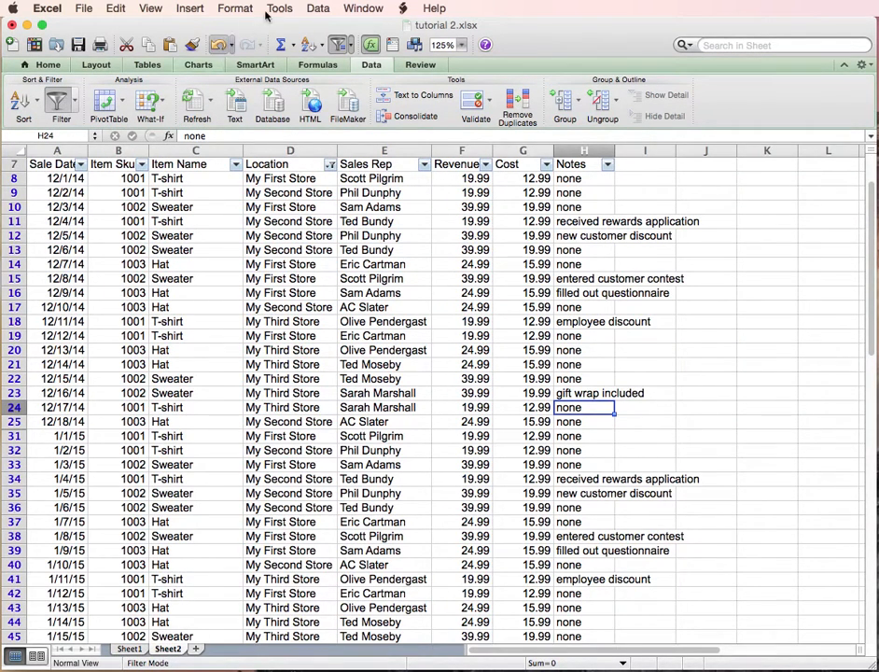
left_click(317, 8)
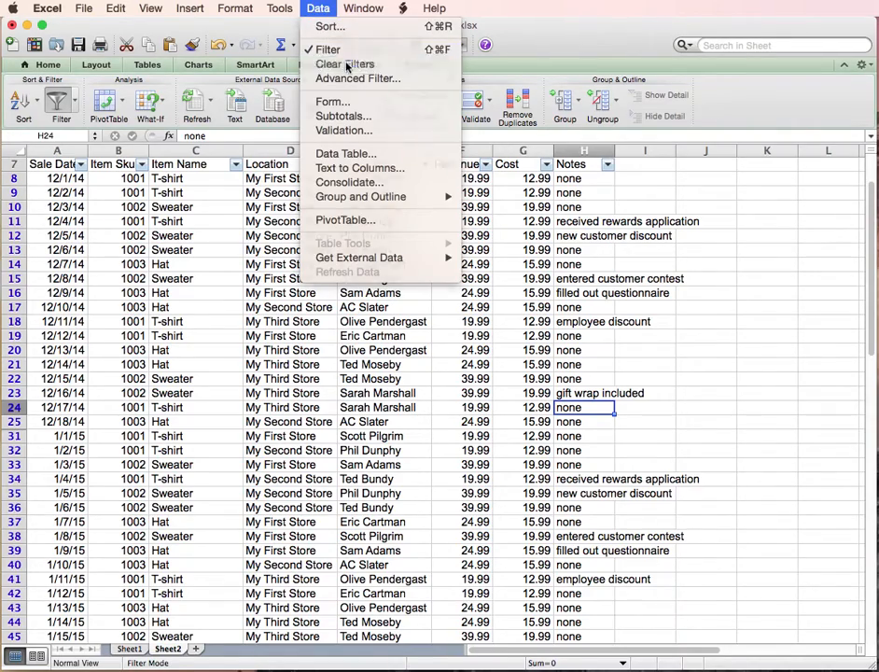
left_click(341, 56)
scroll(282, 189, "down", 10)
scroll(282, 188, "down", 10)
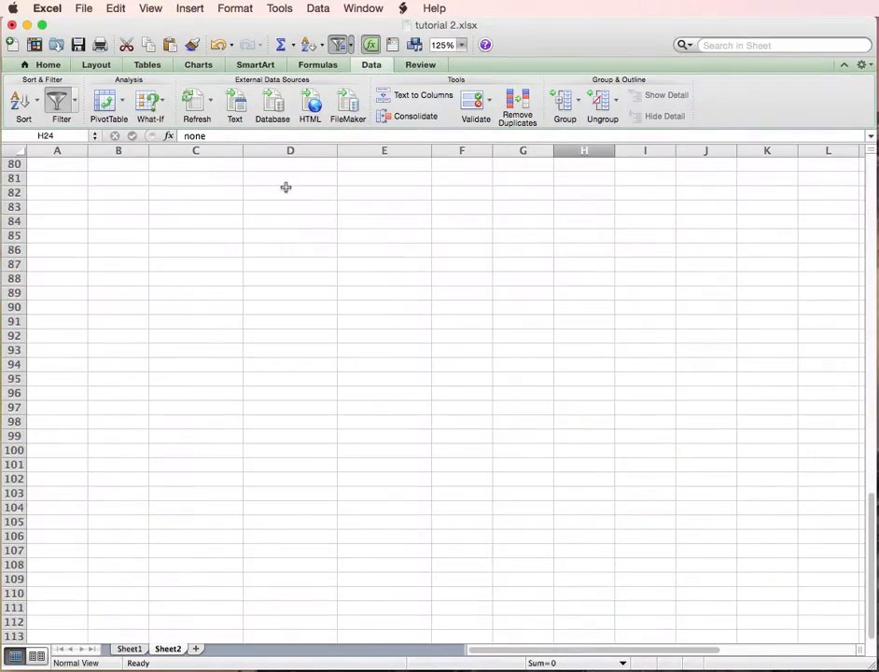
scroll(282, 188, "up", 20)
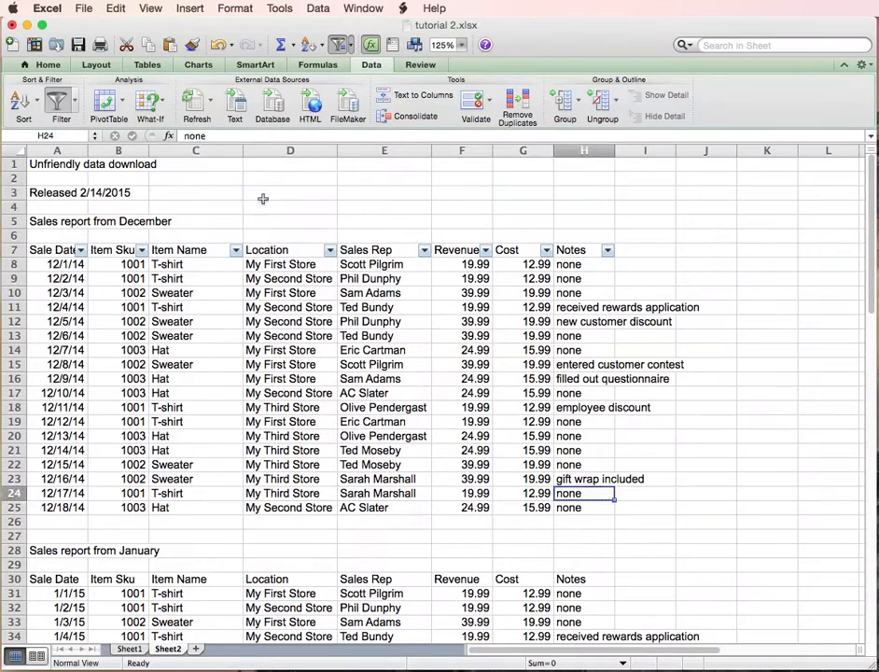
Turn off filtering on Sheet2 to remove the filter arrows from the December report's headings
left_click(208, 196)
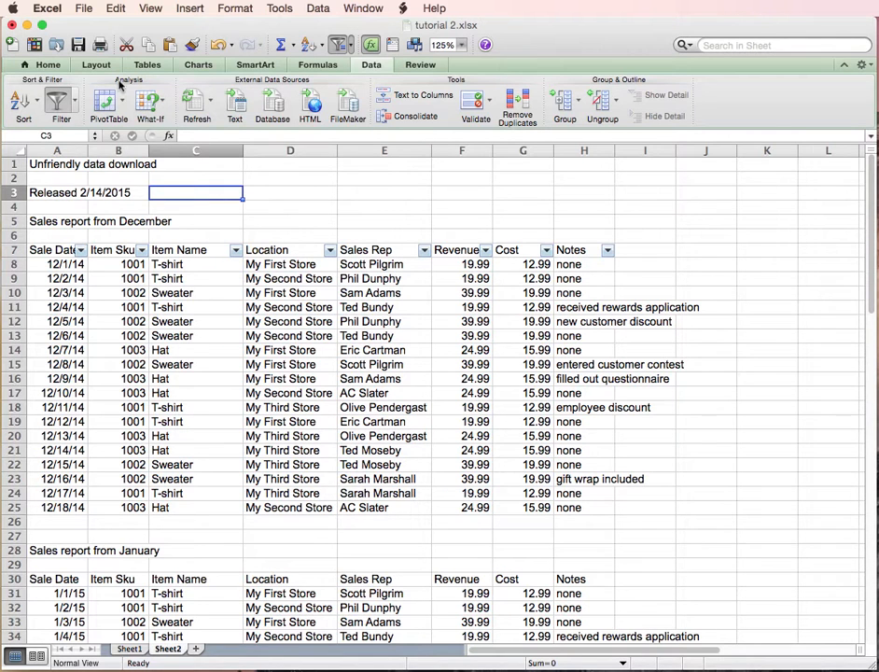
left_click(76, 111)
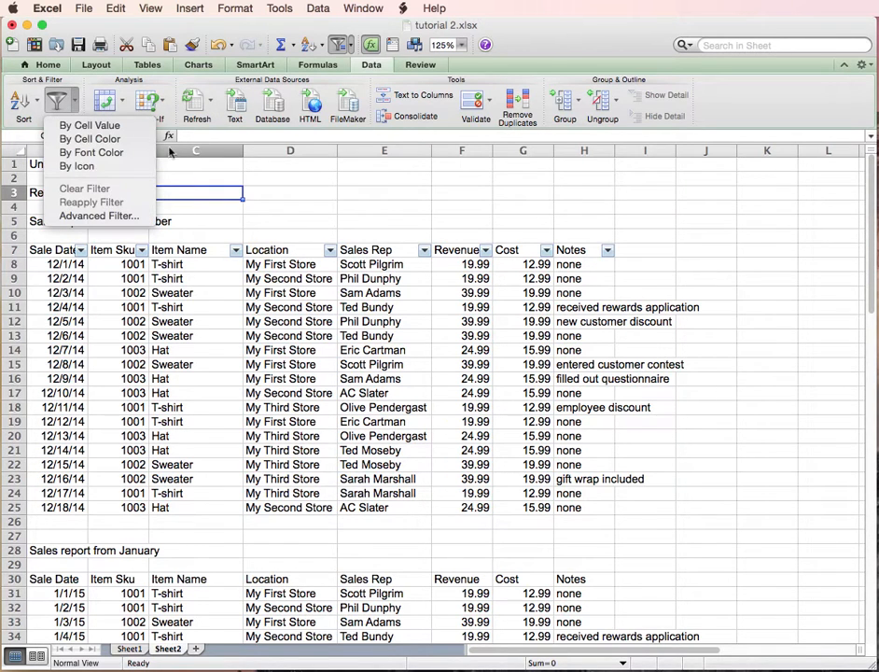
left_click(192, 100)
left_click(317, 9)
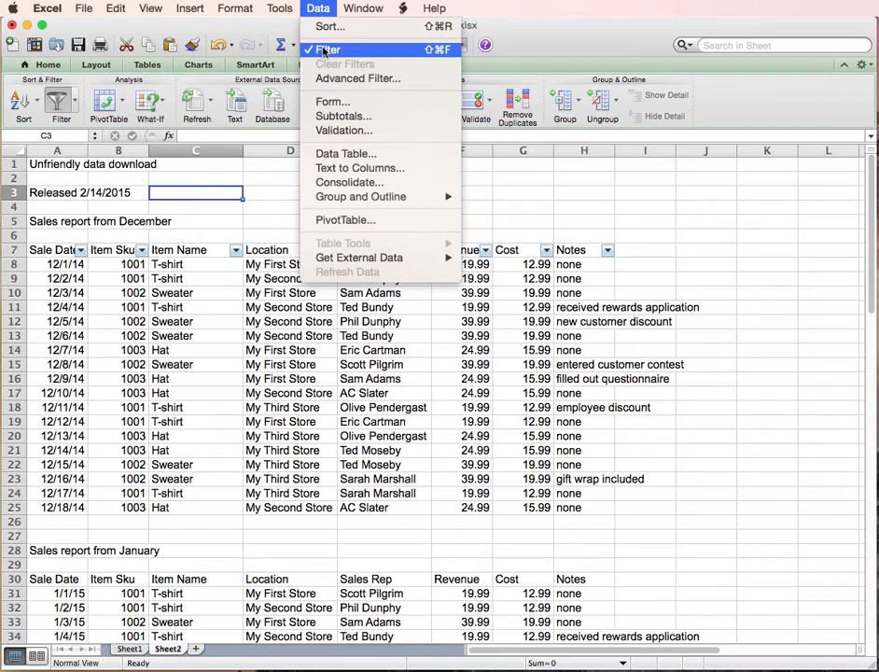
left_click(328, 49)
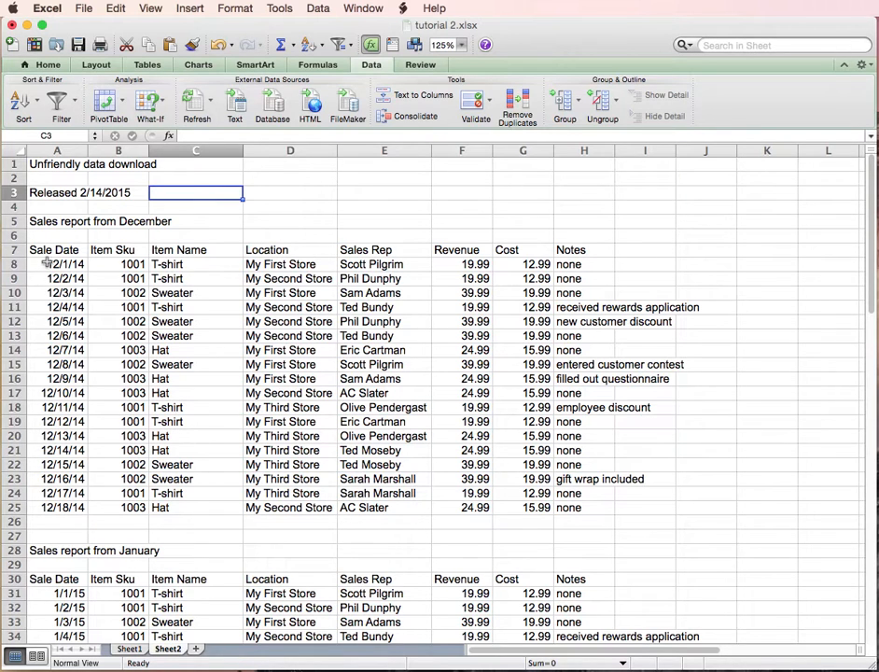
Try to apply a filter from the empty cell C3, and apply it from cell C12 inside the December report
left_click(58, 112)
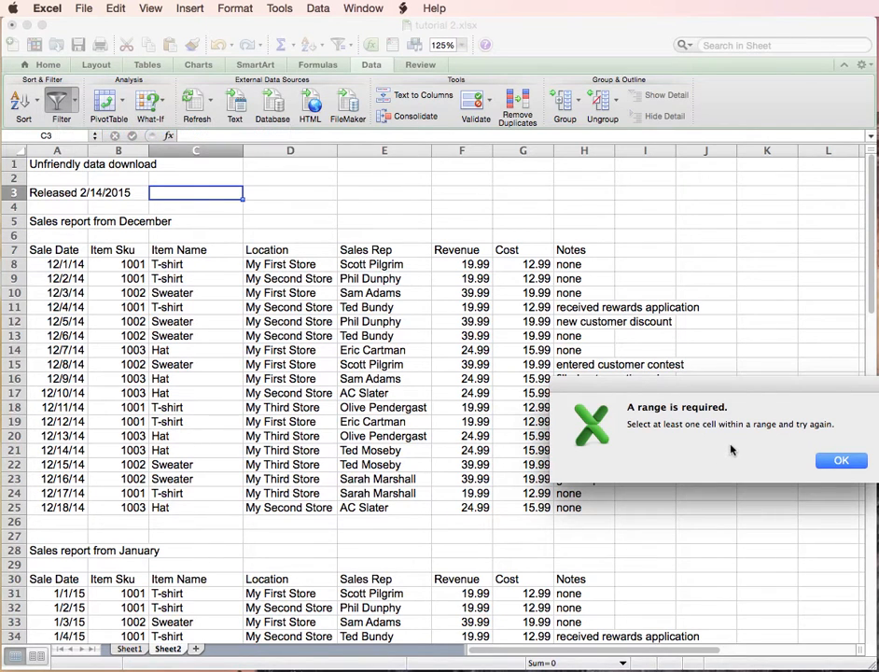
left_click(829, 459)
left_click(201, 321)
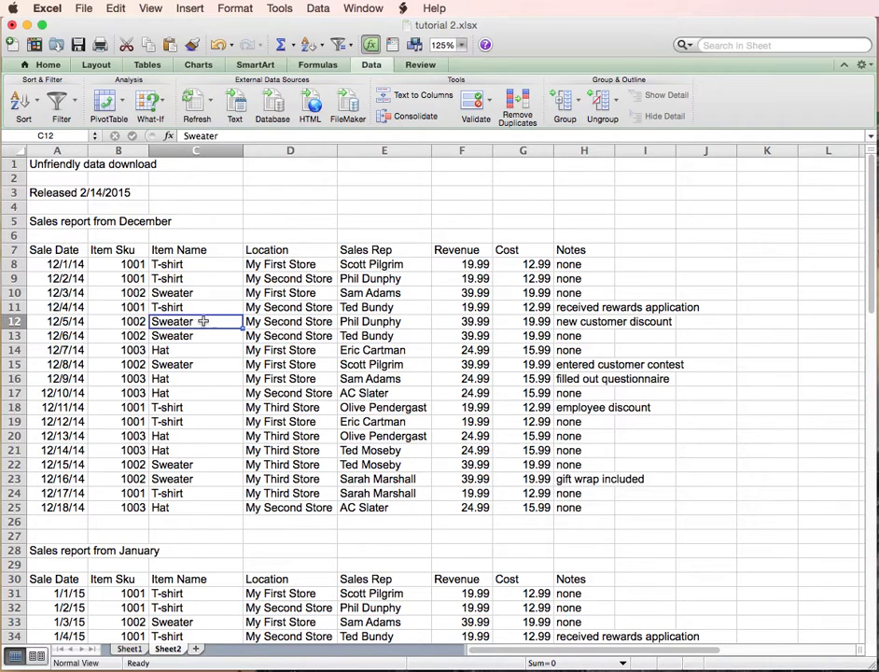
left_click(63, 105)
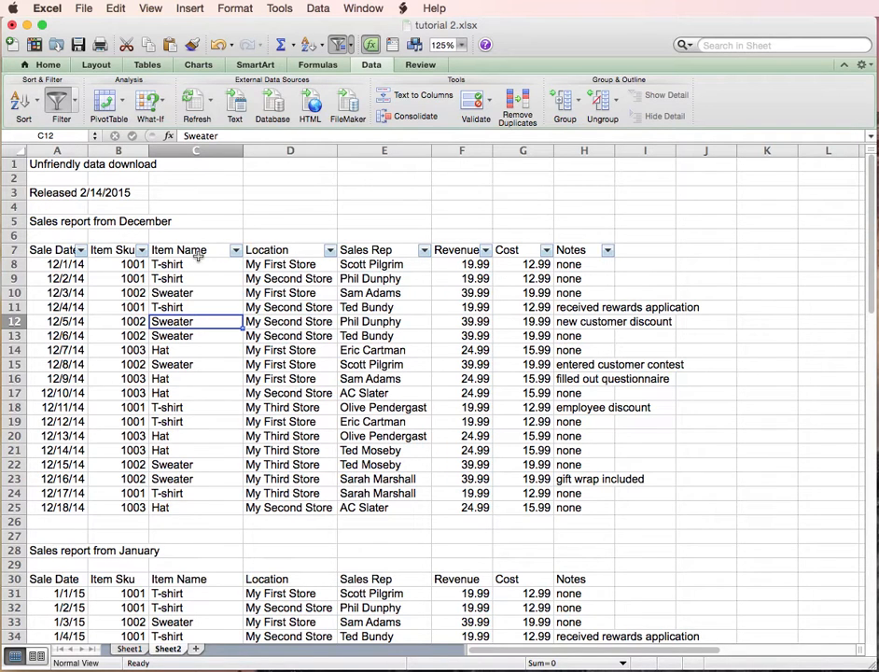
Filter the December report's Location column to show only My Second Store
left_click(330, 252)
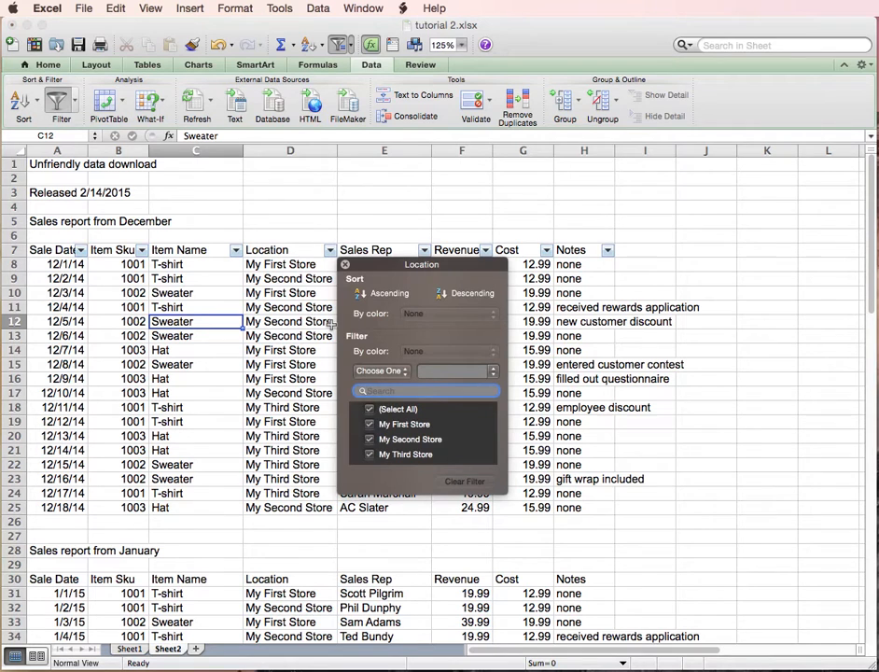
left_click(371, 409)
left_click(371, 440)
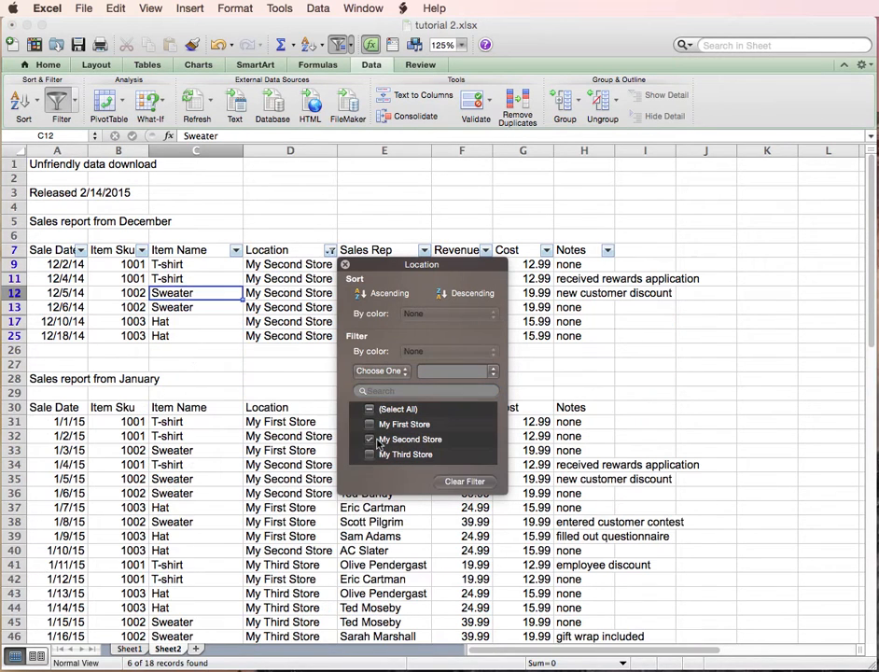
left_click(580, 422)
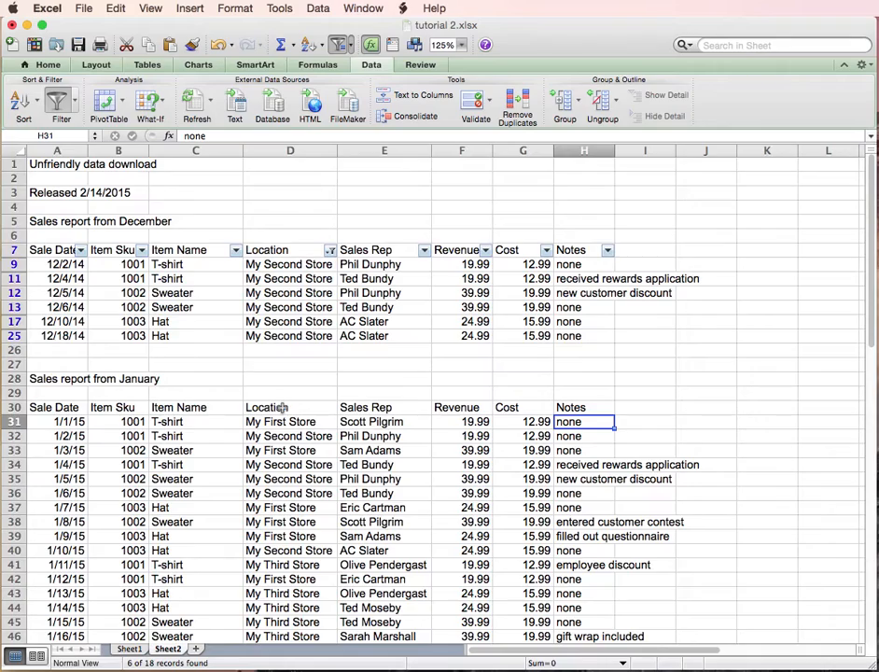
Examine the December, January and February reports to compare which rows the Location filter affects
scroll(282, 407, "down", 1)
scroll(282, 407, "down", 5)
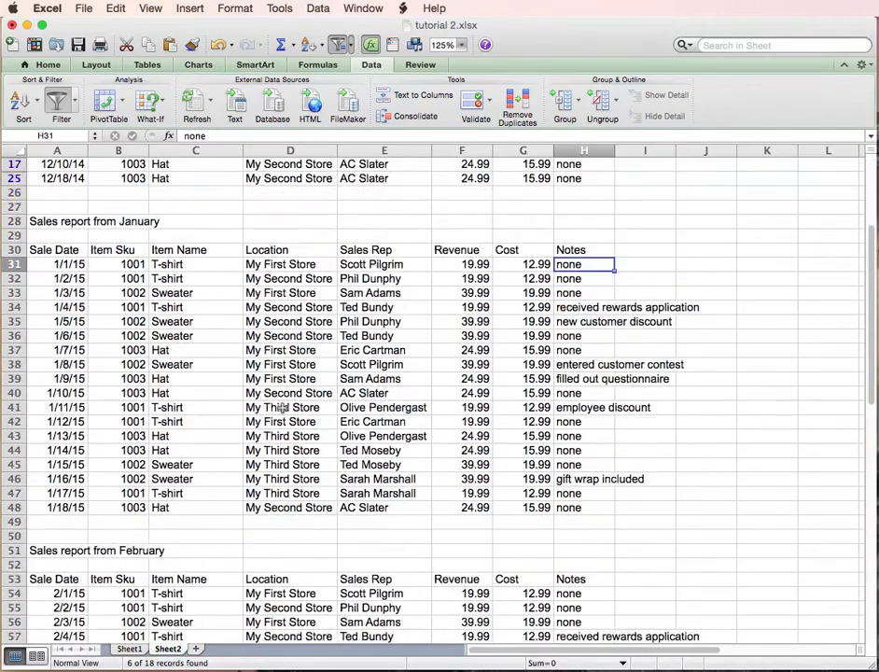
scroll(281, 408, "up", 4)
scroll(192, 325, "up", 4)
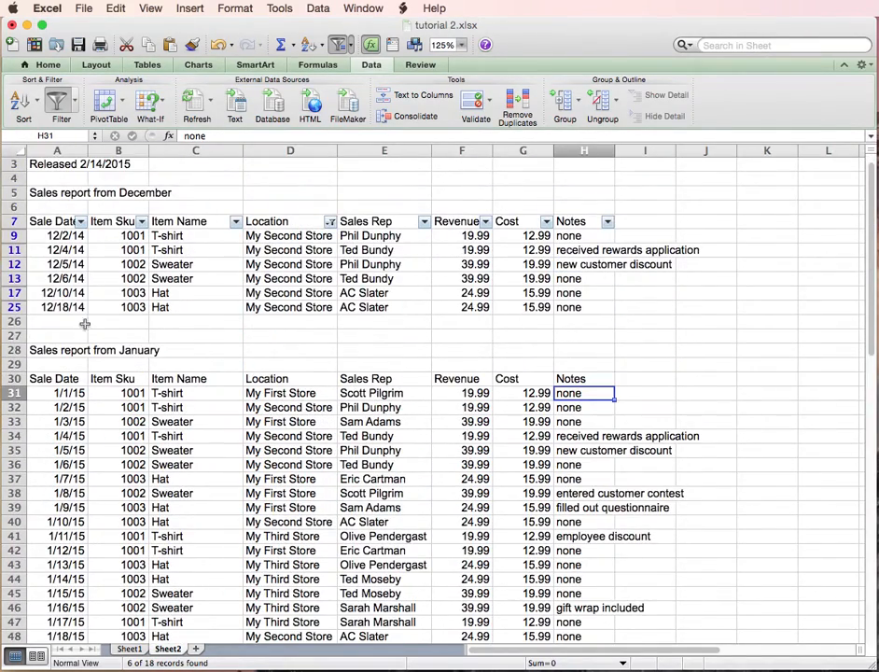
scroll(131, 406, "down", 3)
scroll(130, 407, "down", 5)
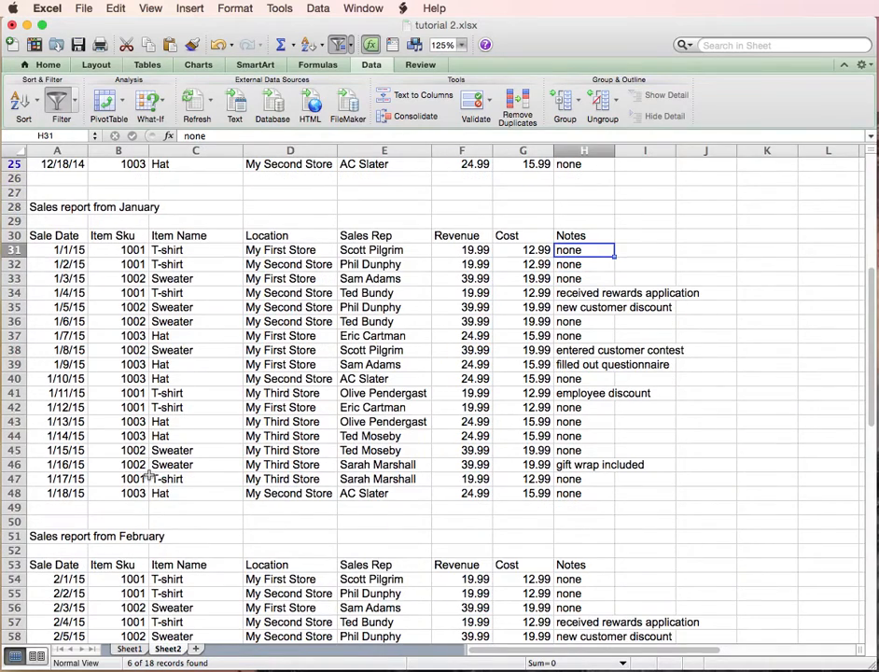
scroll(149, 476, "up", 5)
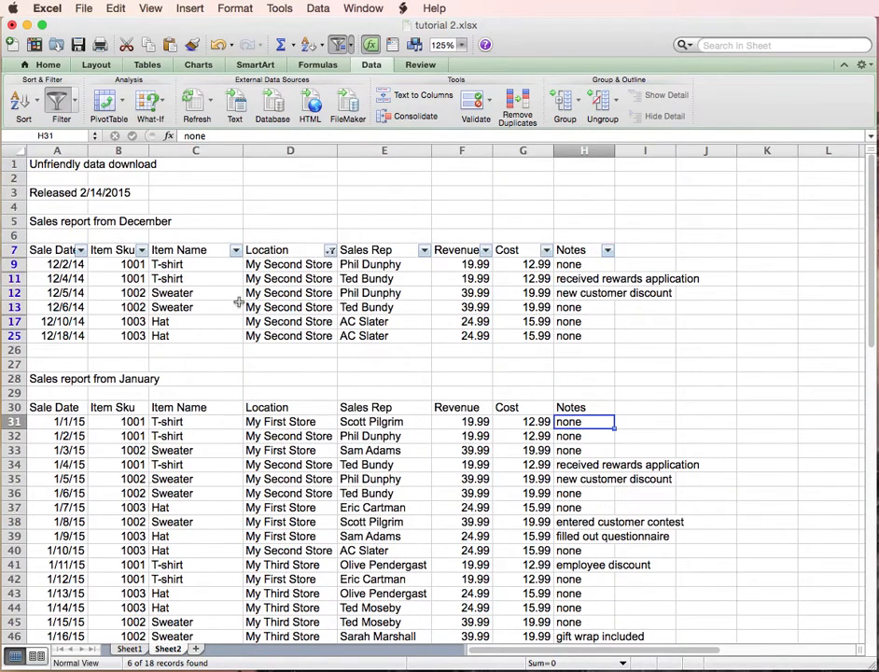
Undo the December report's Location filter and the filter arrows on its headings
left_click(331, 251)
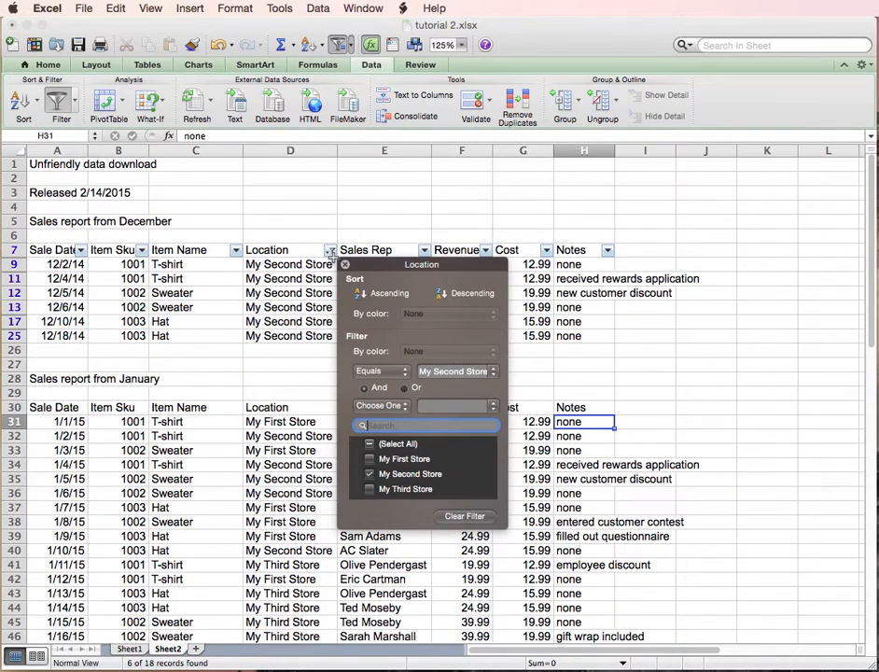
left_click(253, 279)
key("super+z")
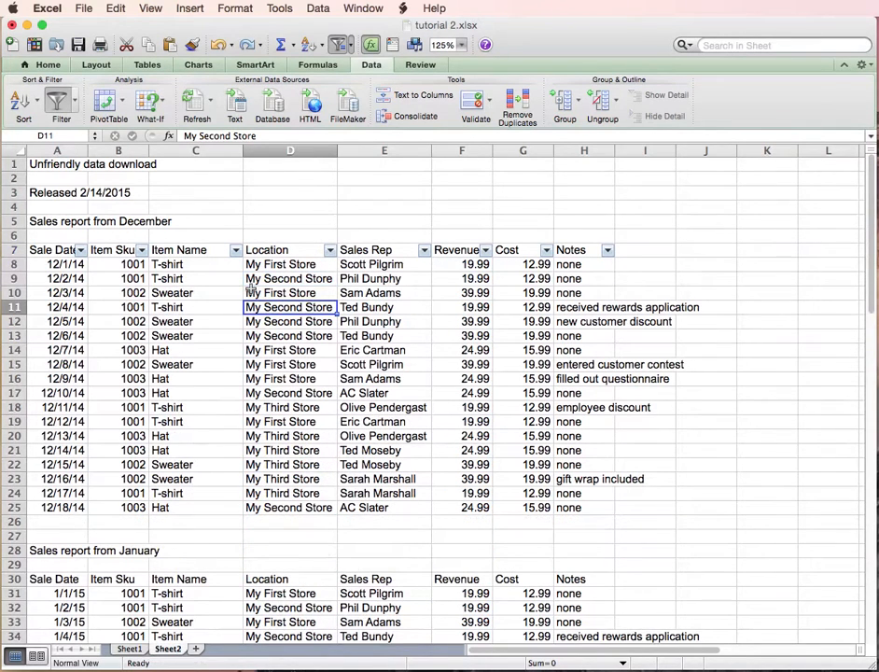
key("super+z")
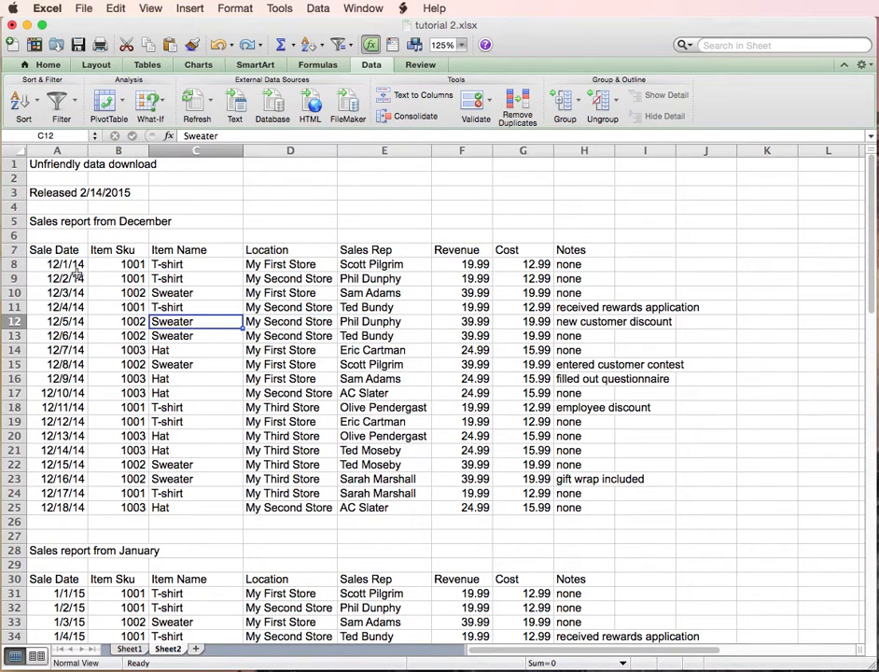
Try selecting the December report A7:H25 from its Sale Date heading and extending the selection beyond the Notes column
left_click(54, 250)
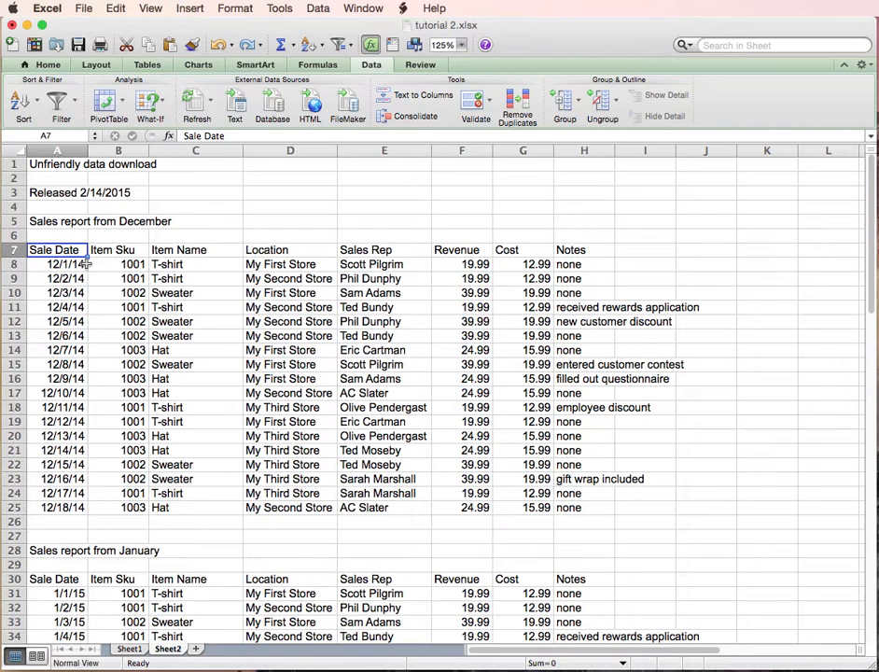
key("super+shift+Right")
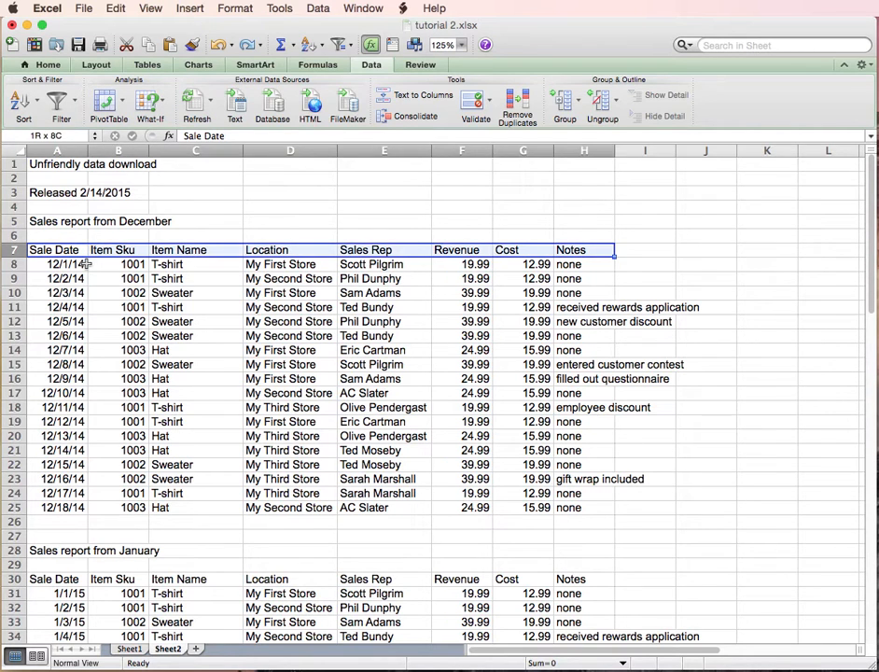
key("super+shift+Down")
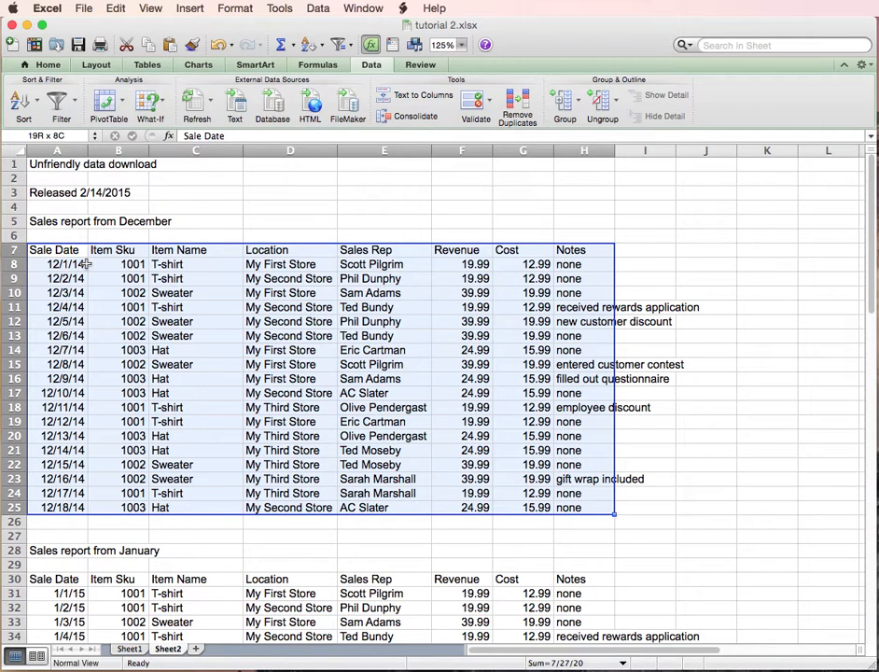
key("alt+shift+Right")
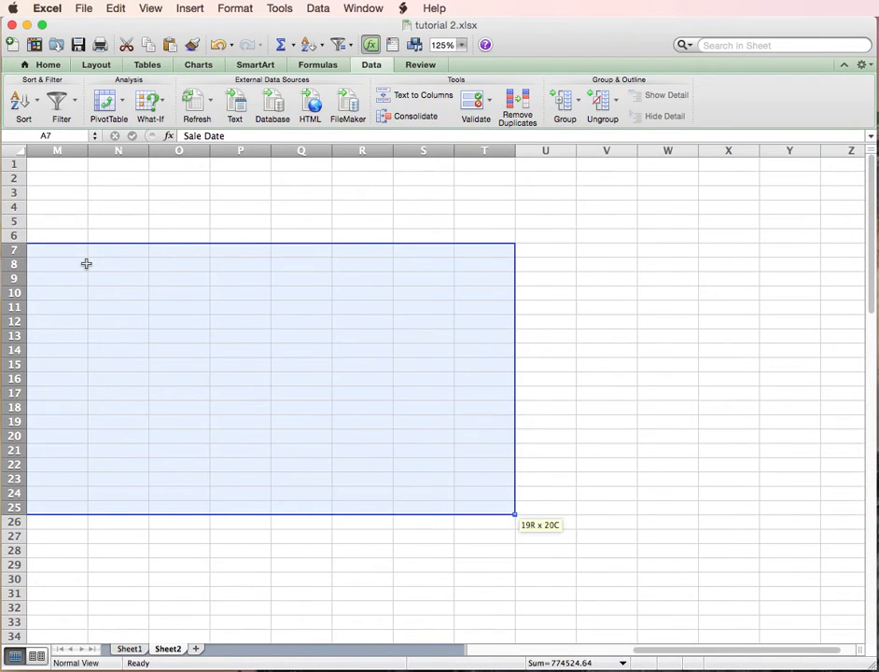
key("shift+BackSpace")
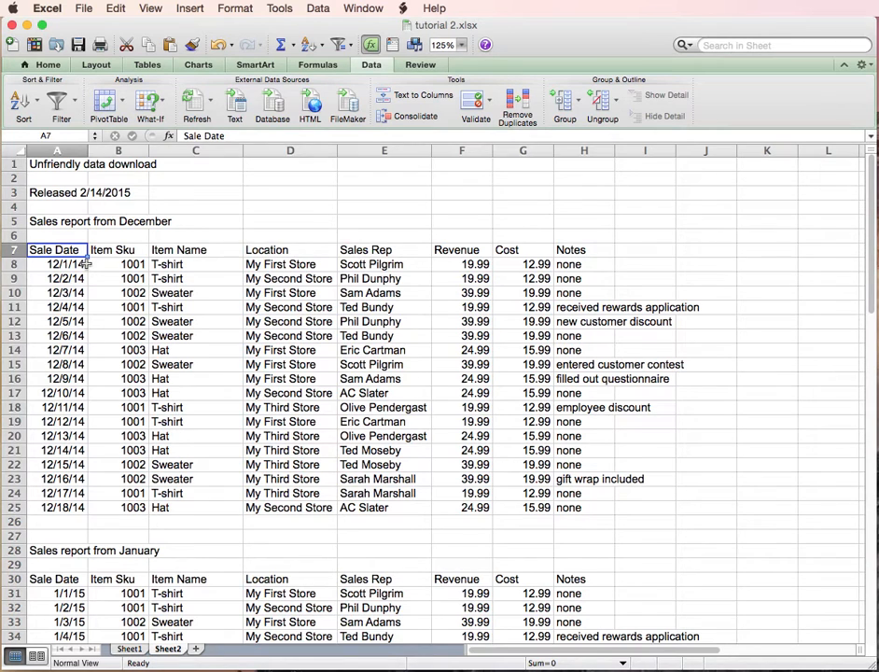
key("ctrl+shift+Right")
key("ctrl+shift+Down")
key("alt+shift+Right")
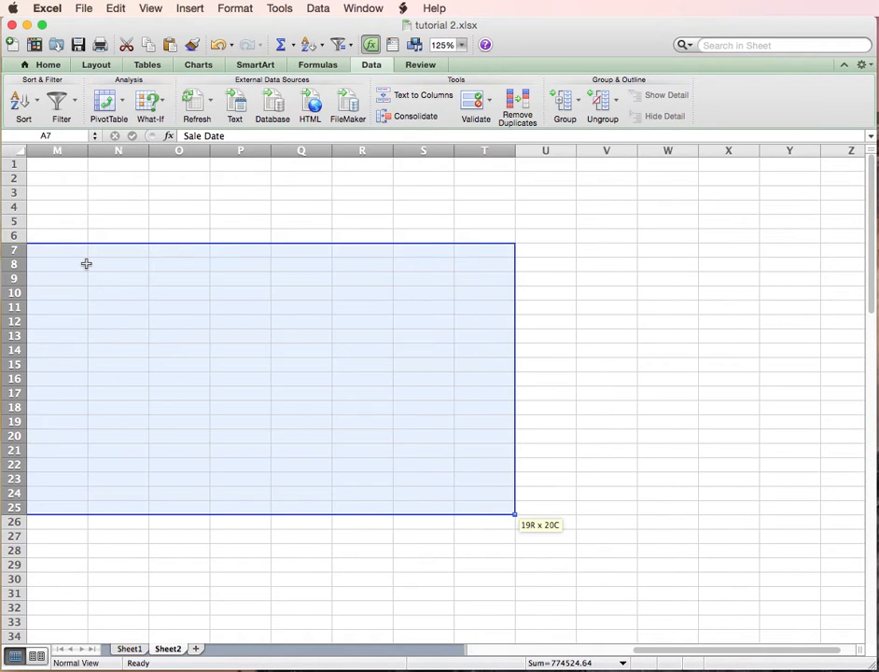
key("Up")
key("Down")
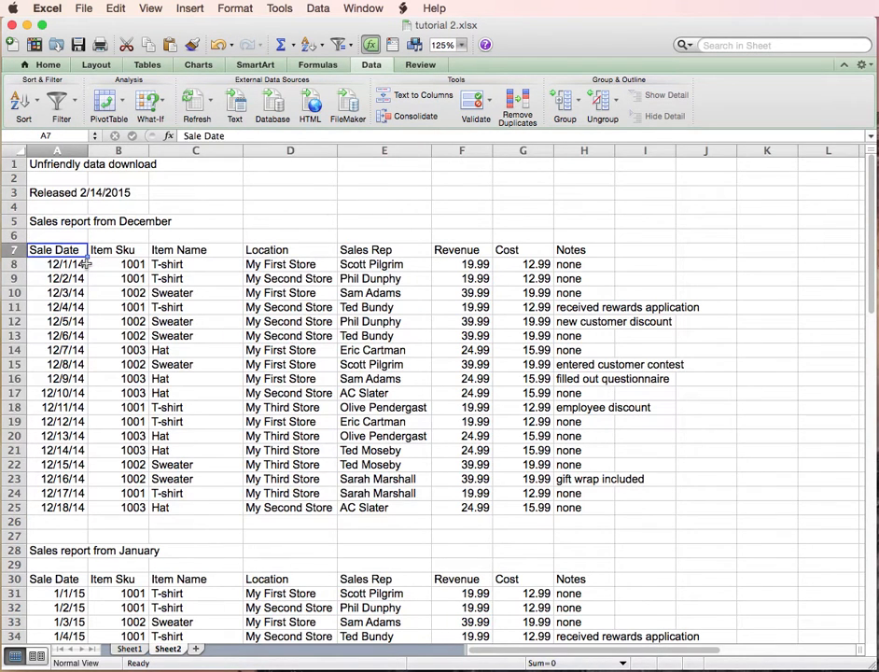
Select the range A7:H78, from the December Sale Date heading through the Notes column and past the end of the February report
key("ctrl+shift+Right")
key("shift+Page_Down")
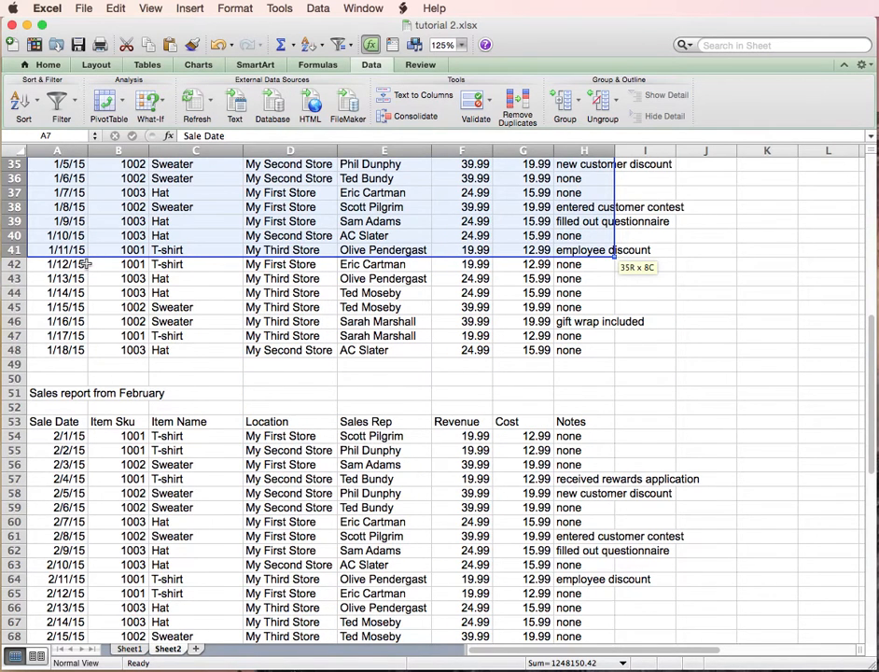
key("shift+Page_Down")
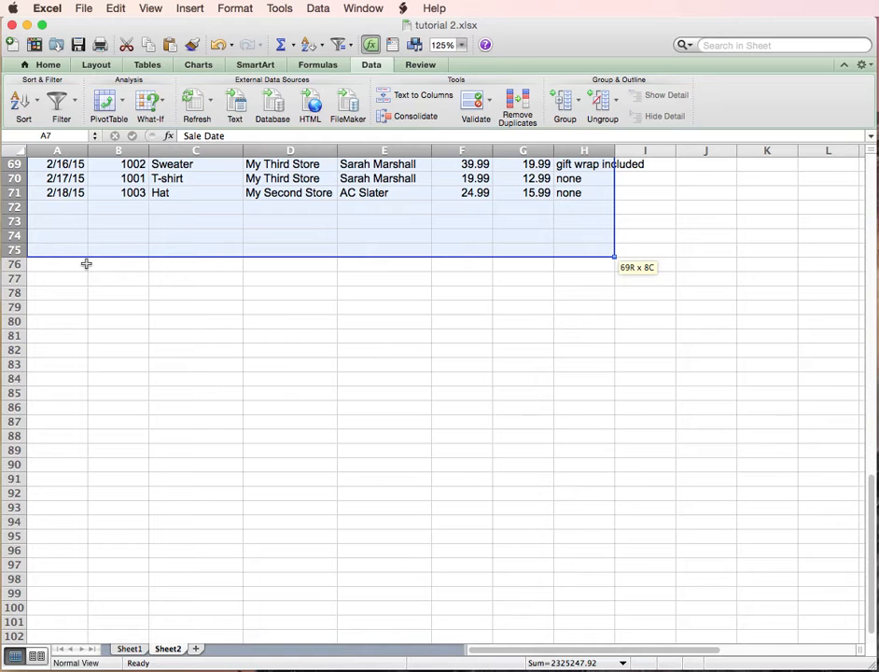
key("shift+Down")
key("shift+Down")
key("shift+Down")
key("shift+Page_Down")
key("shift+Page_Up")
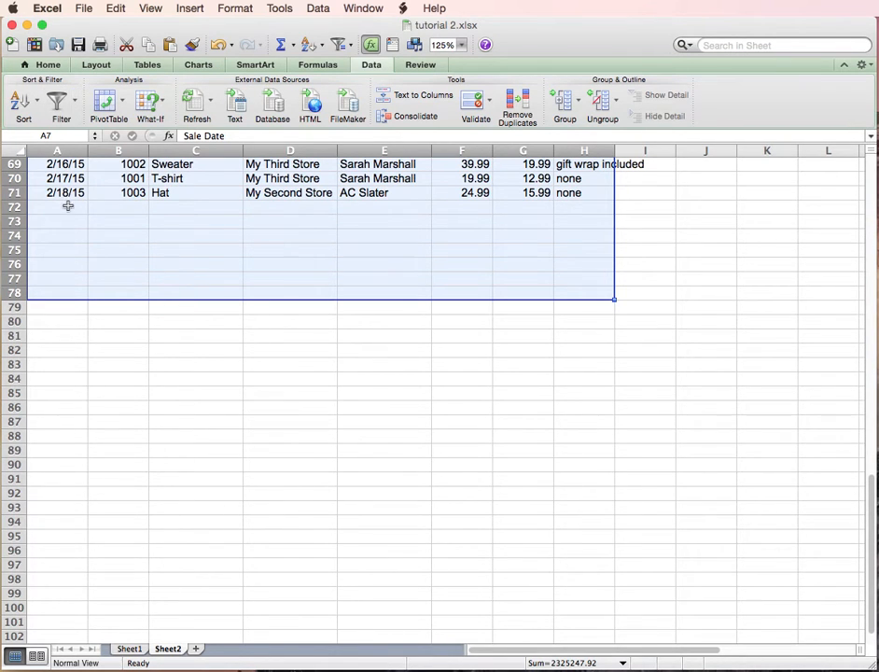
Apply a filter to the selected range so the December headings control all three reports, and deselect the range
scroll(69, 206, "up", 5)
scroll(69, 206, "up", 10)
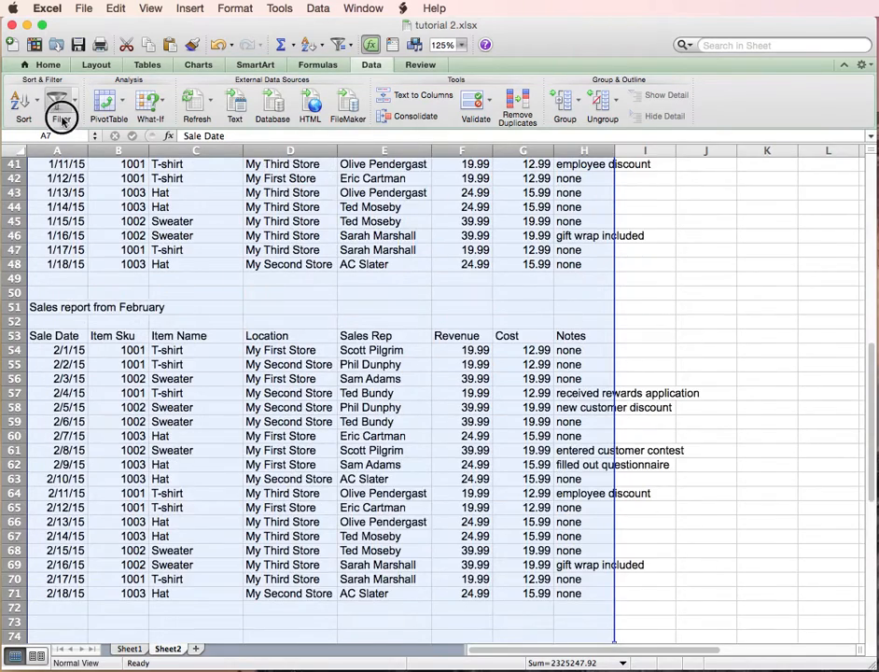
left_click(59, 102)
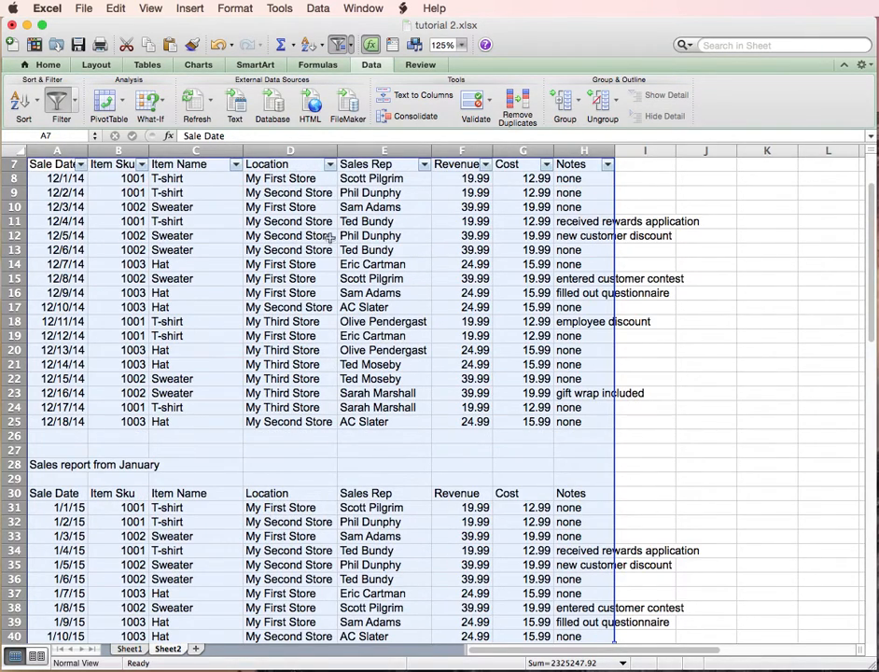
scroll(698, 204, "up", 3)
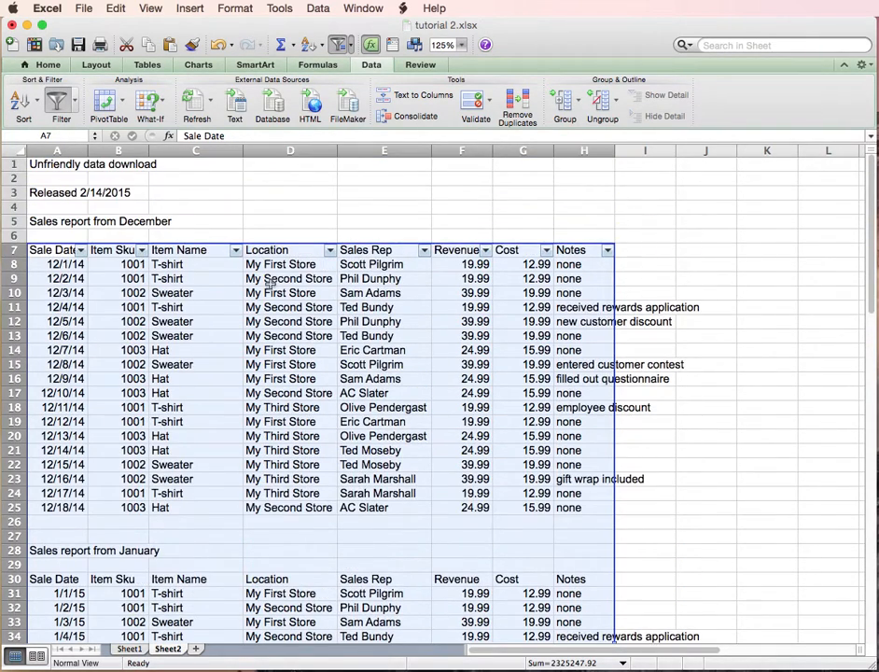
left_click(124, 279)
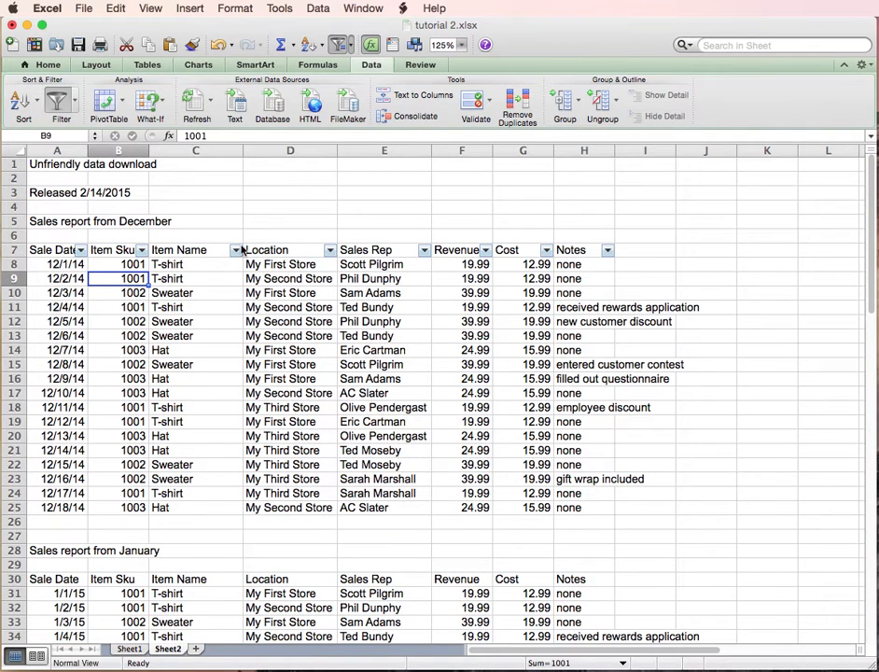
Filter the Location column to show only My Second Store across all three reports
left_click(329, 250)
left_click(370, 408)
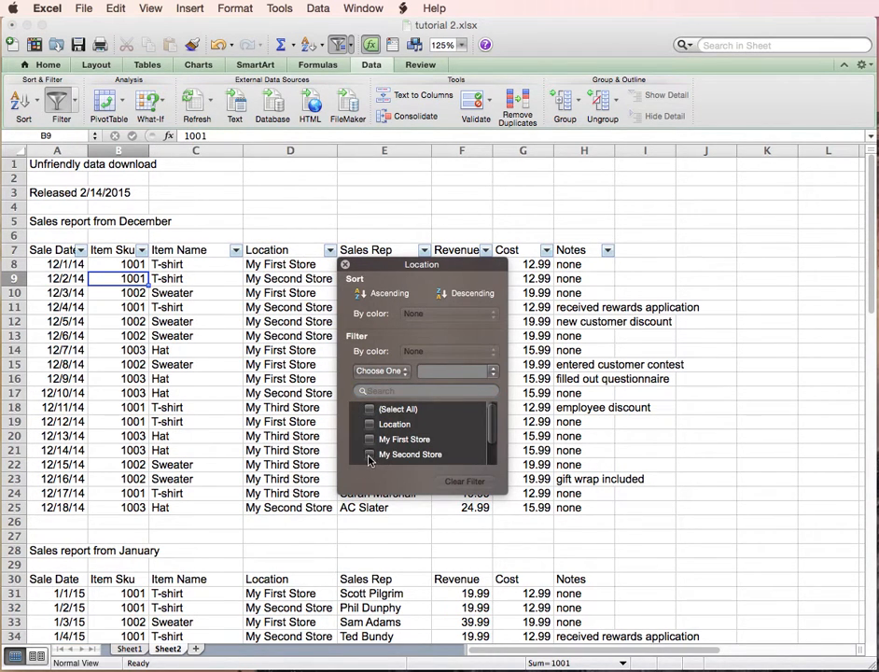
left_click(373, 455)
left_click(265, 444)
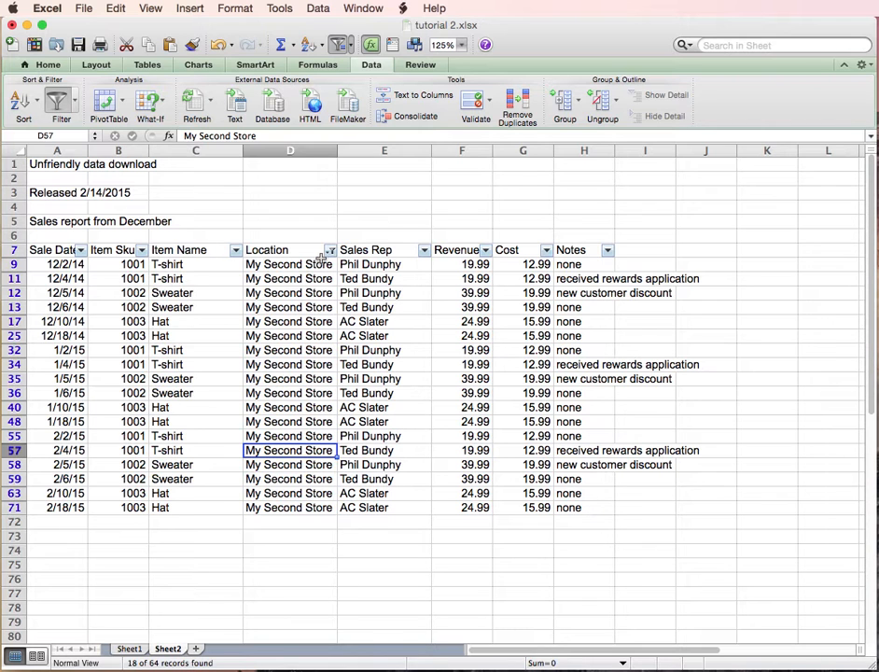
Change the Location filter to include every value except (Blanks) and the repeated Location heading, and review the combined list
left_click(329, 252)
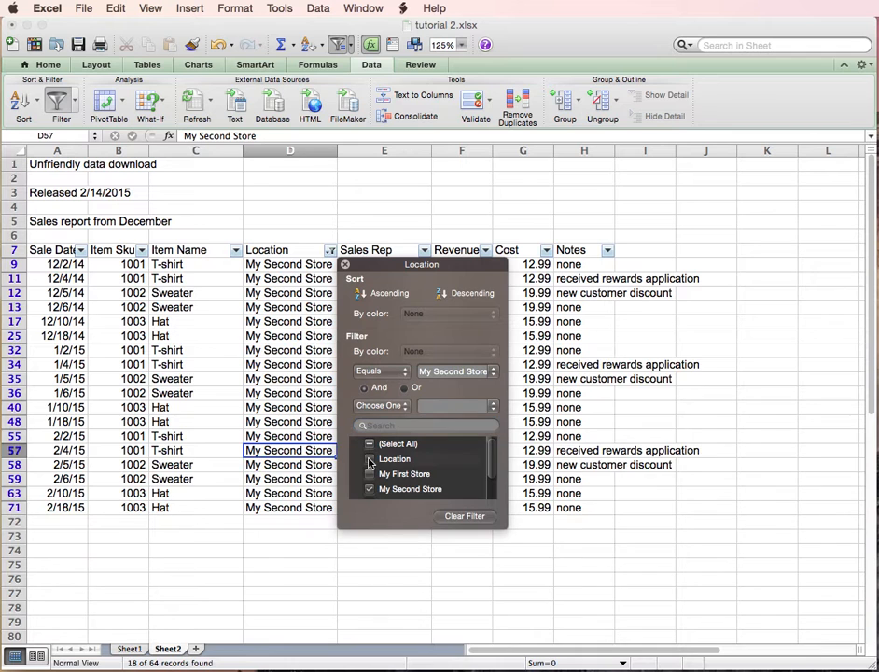
left_click(369, 458)
left_click(369, 445)
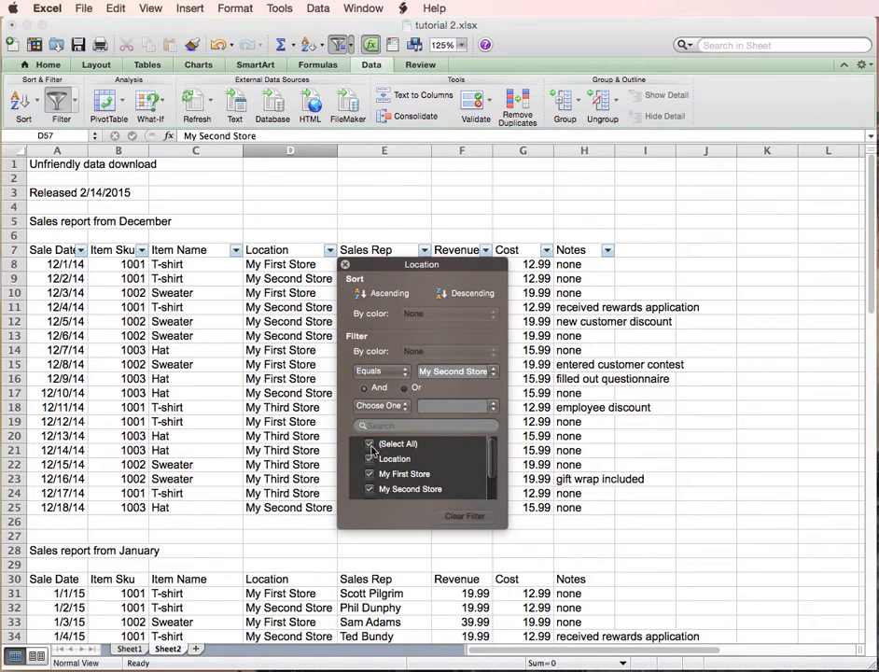
left_click_drag(496, 457, 496, 484)
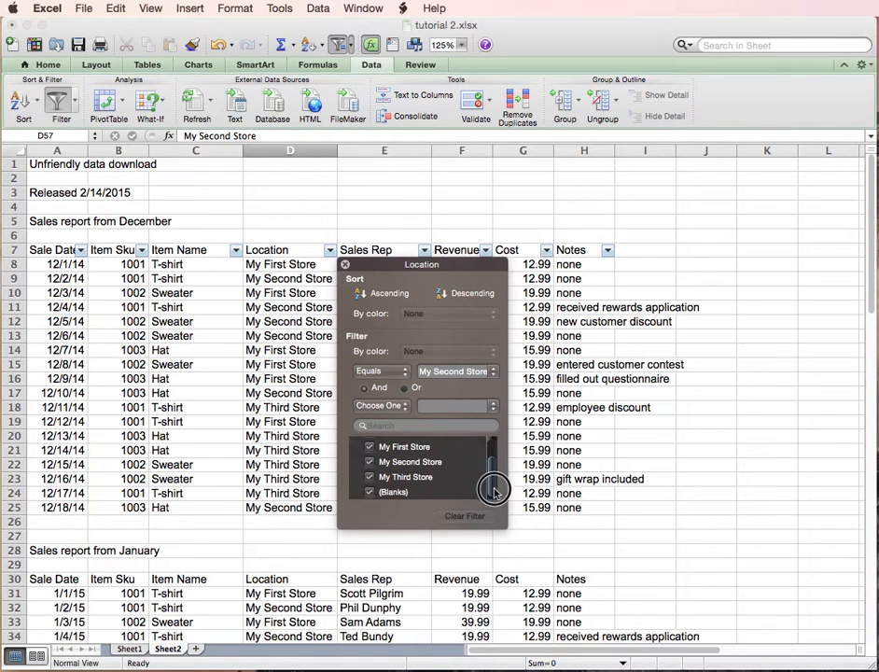
left_click(369, 493)
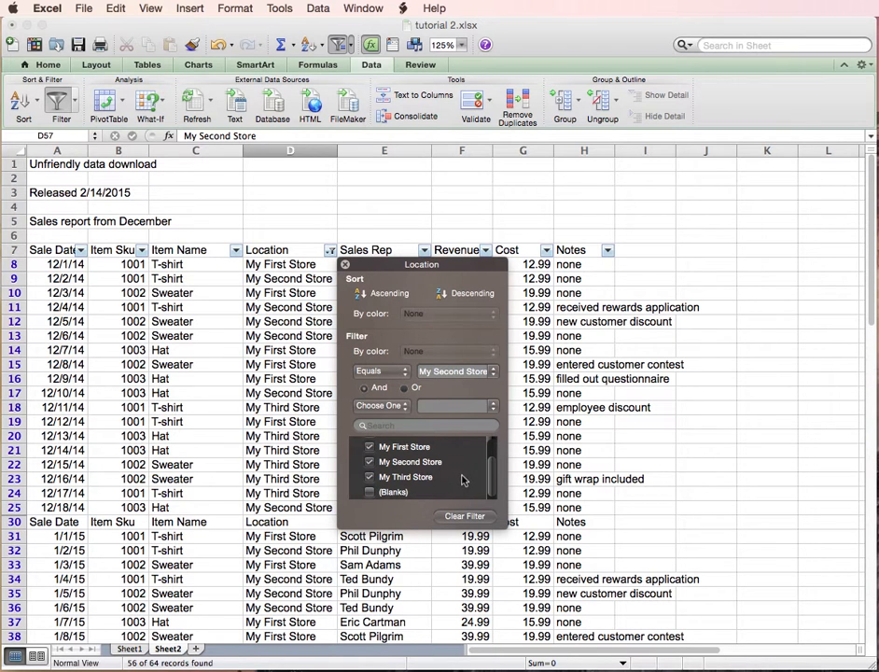
left_click_drag(491, 479, 492, 457)
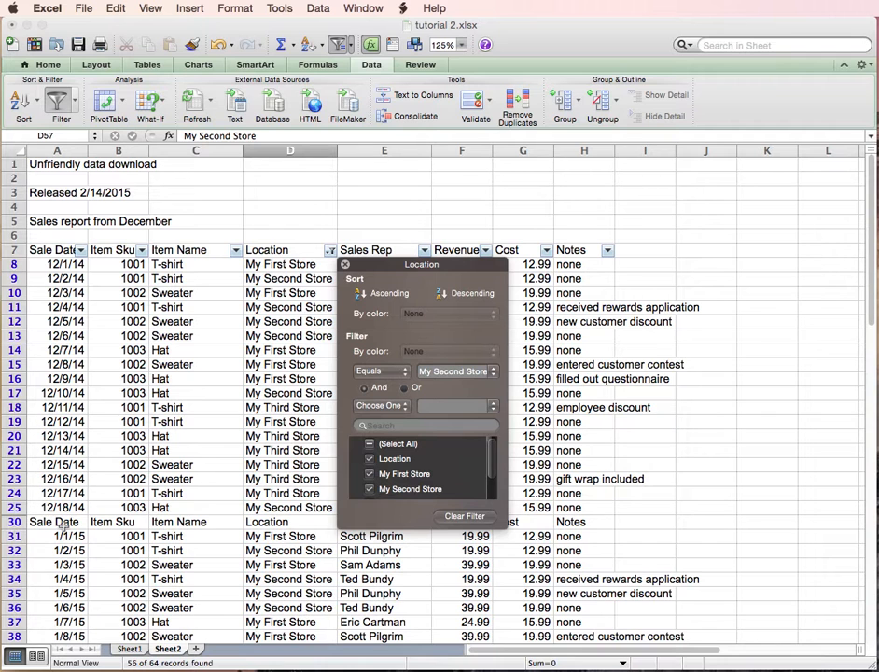
left_click(369, 460)
left_click(583, 464)
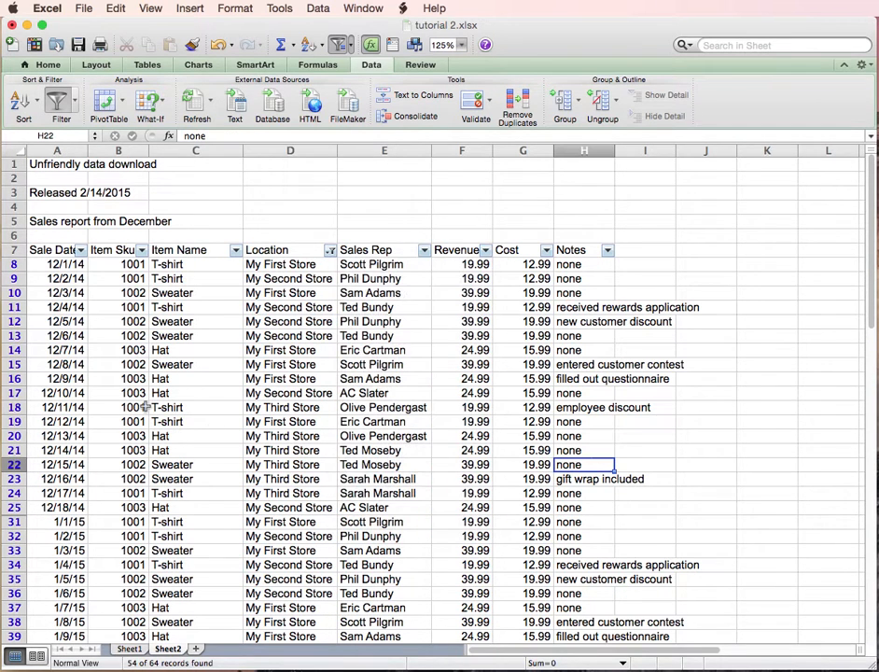
scroll(124, 478, "down", 10)
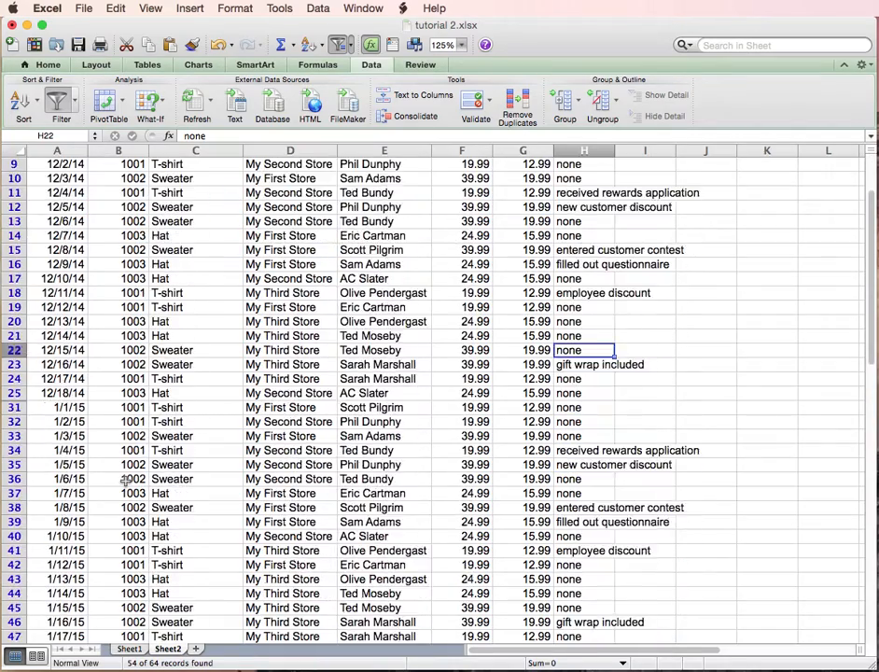
scroll(124, 479, "up", 8)
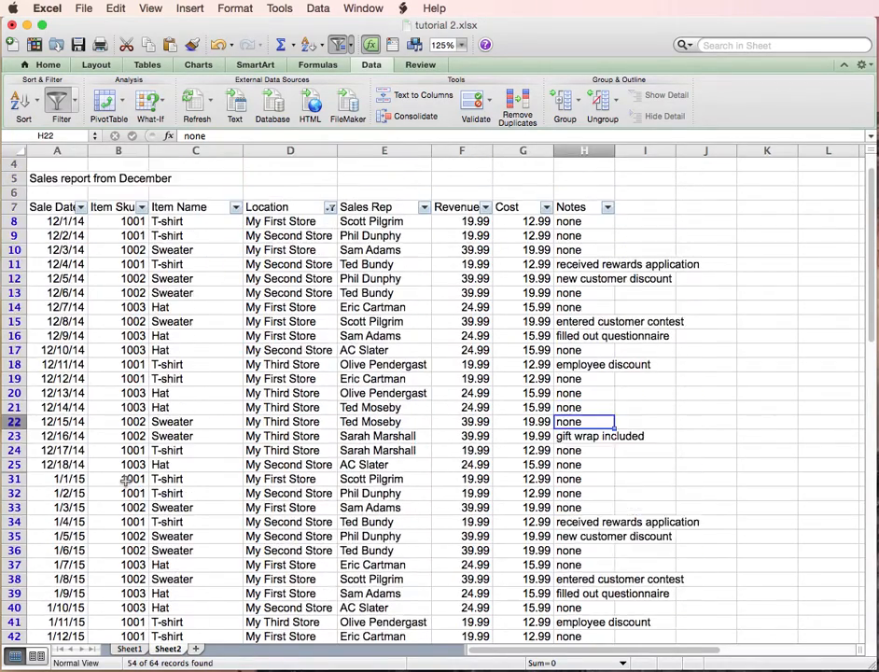
scroll(124, 479, "up", 2)
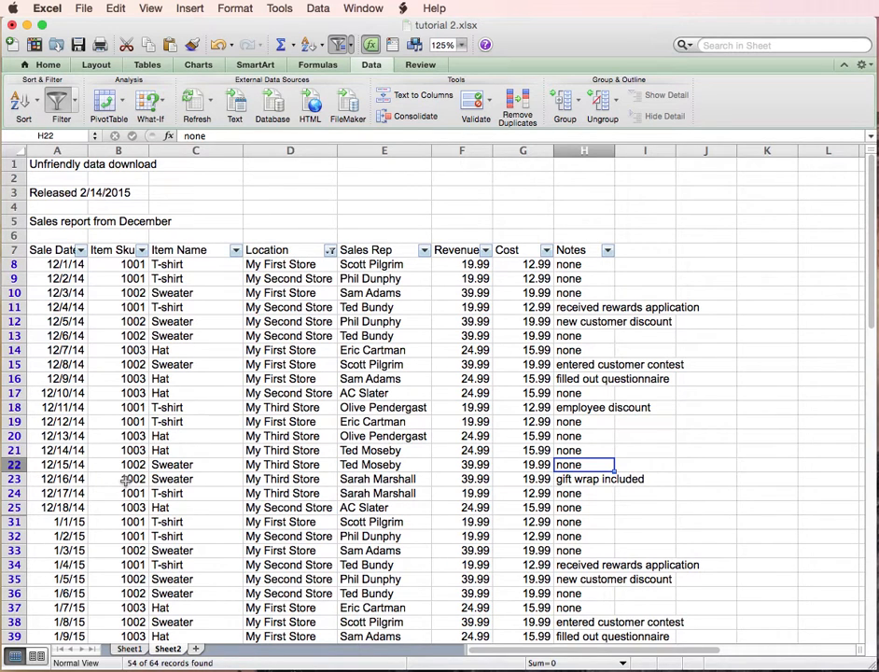